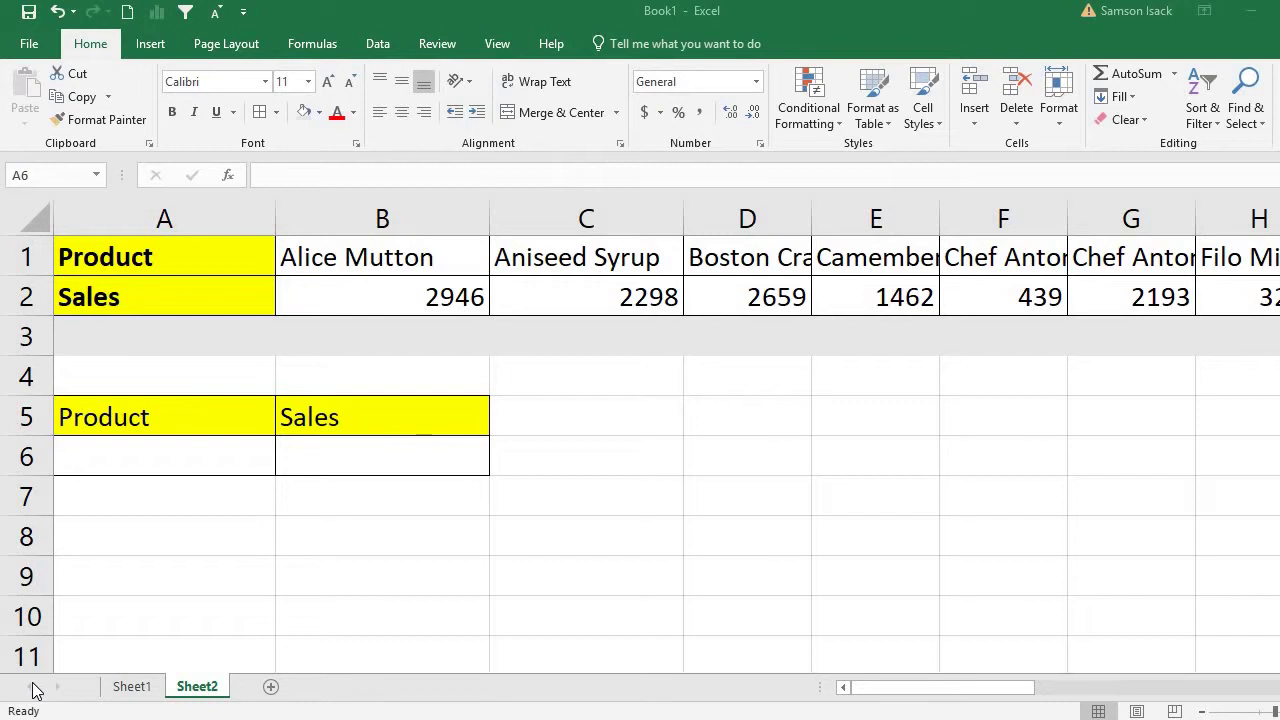
Step: Examine the Product row and the Sales row of the horizontal table, including its first product names
{"action": "left_click", "coordinate": [100, 275]}
{"action": "key", "text": "ctrl+shift+Right"}
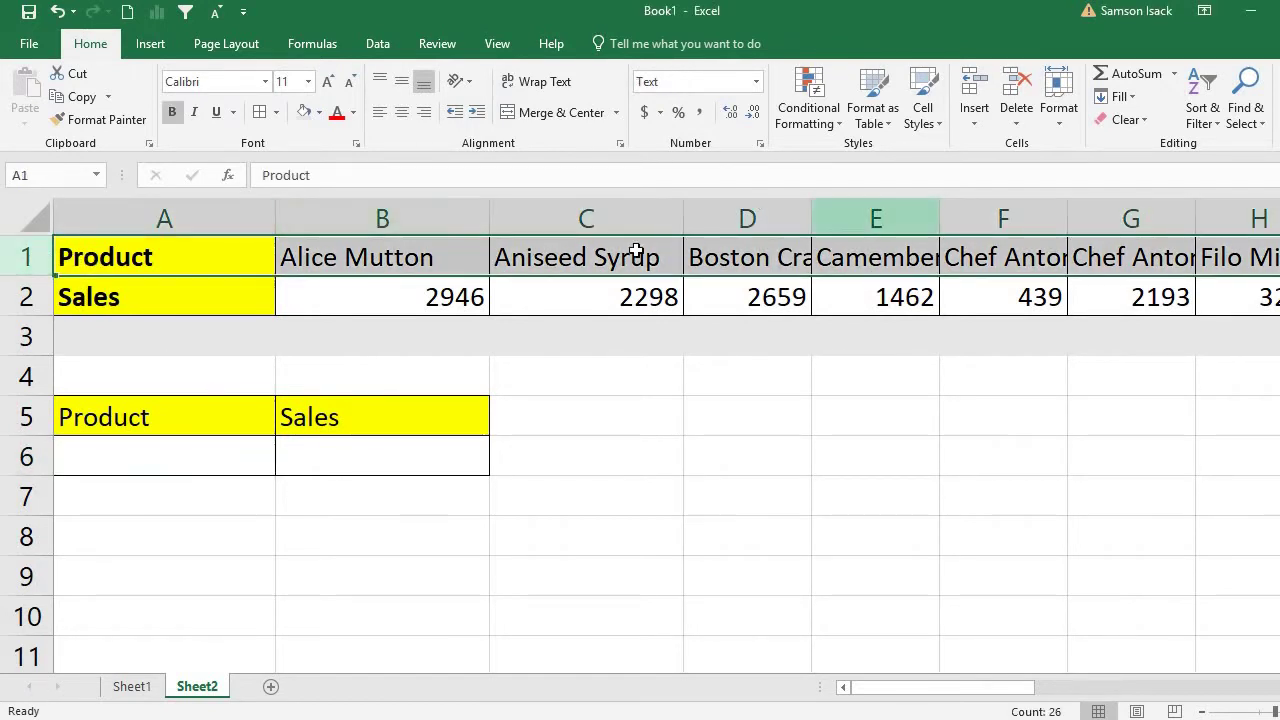
{"action": "left_click", "coordinate": [106, 294]}
{"action": "key", "text": "ctrl+shift+Right"}
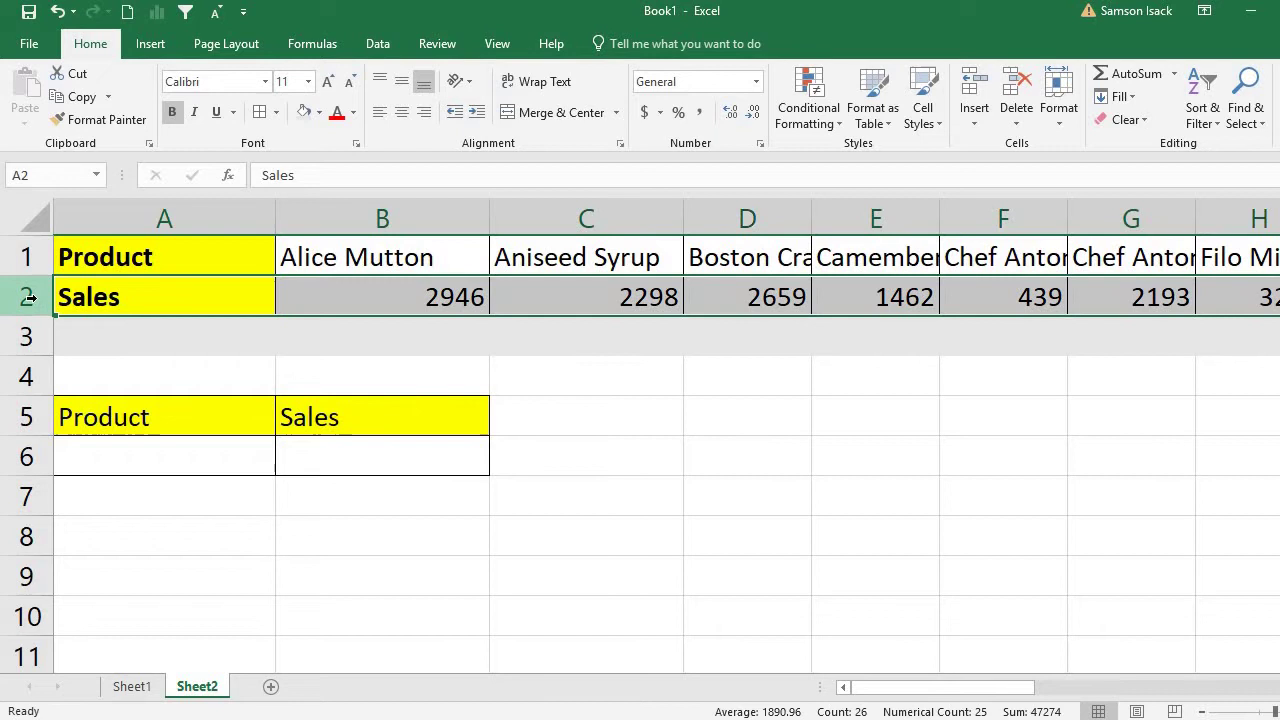
{"action": "left_click", "coordinate": [155, 262]}
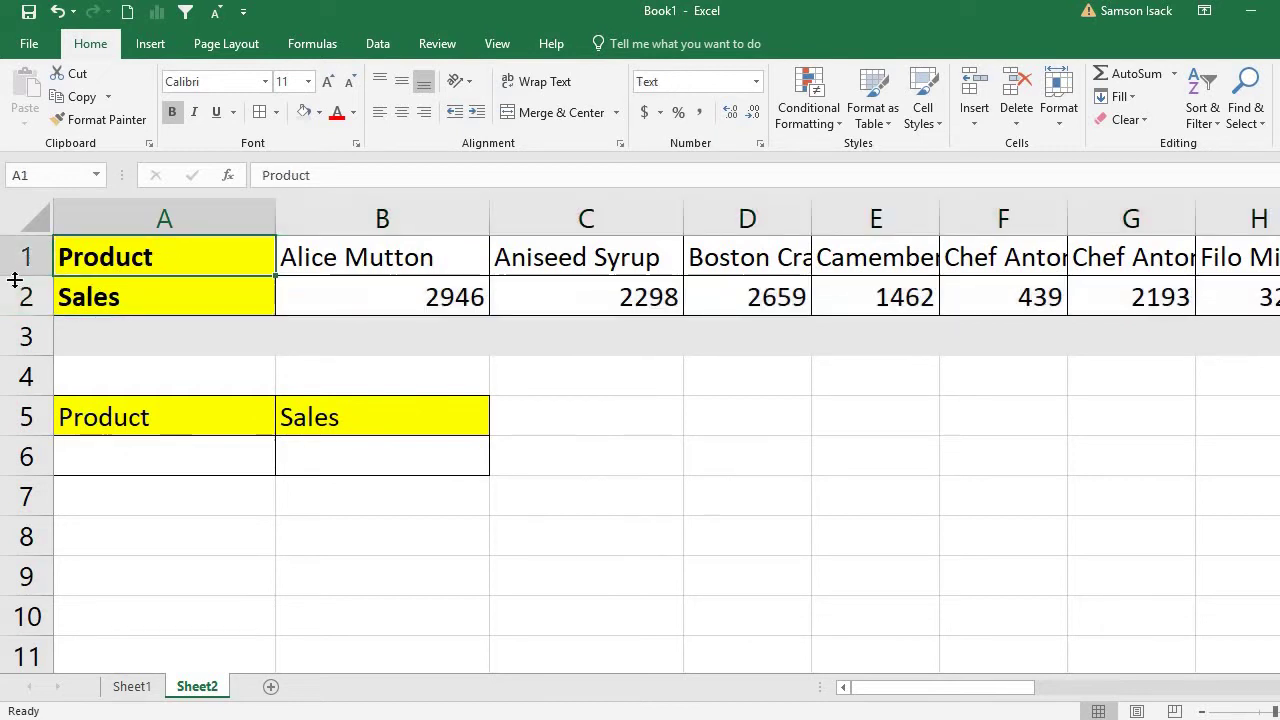
{"action": "left_click", "coordinate": [337, 258]}
{"action": "left_click", "coordinate": [586, 252]}
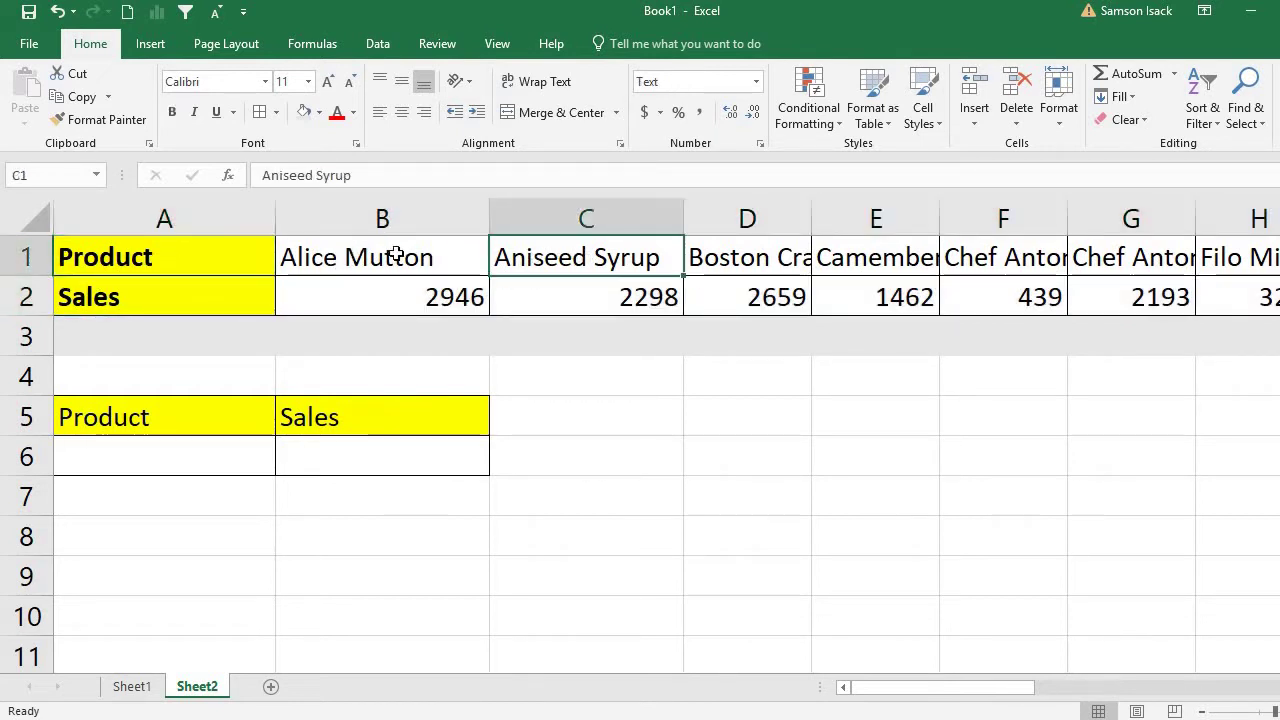
{"action": "left_click", "coordinate": [391, 250]}
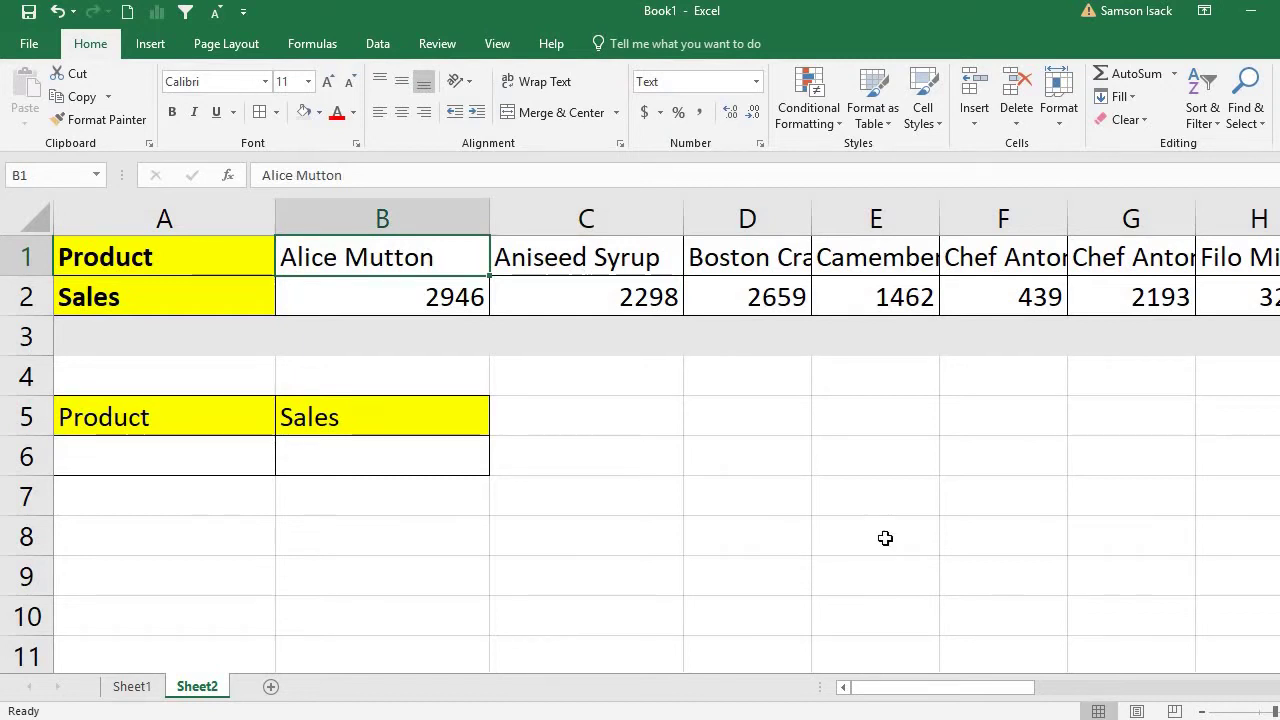
Step: Autofit column Z at the end of the table to the width of its product name, Veggie-spread
{"action": "left_click_drag", "start_coordinate": [931, 688], "coordinate": [1210, 688]}
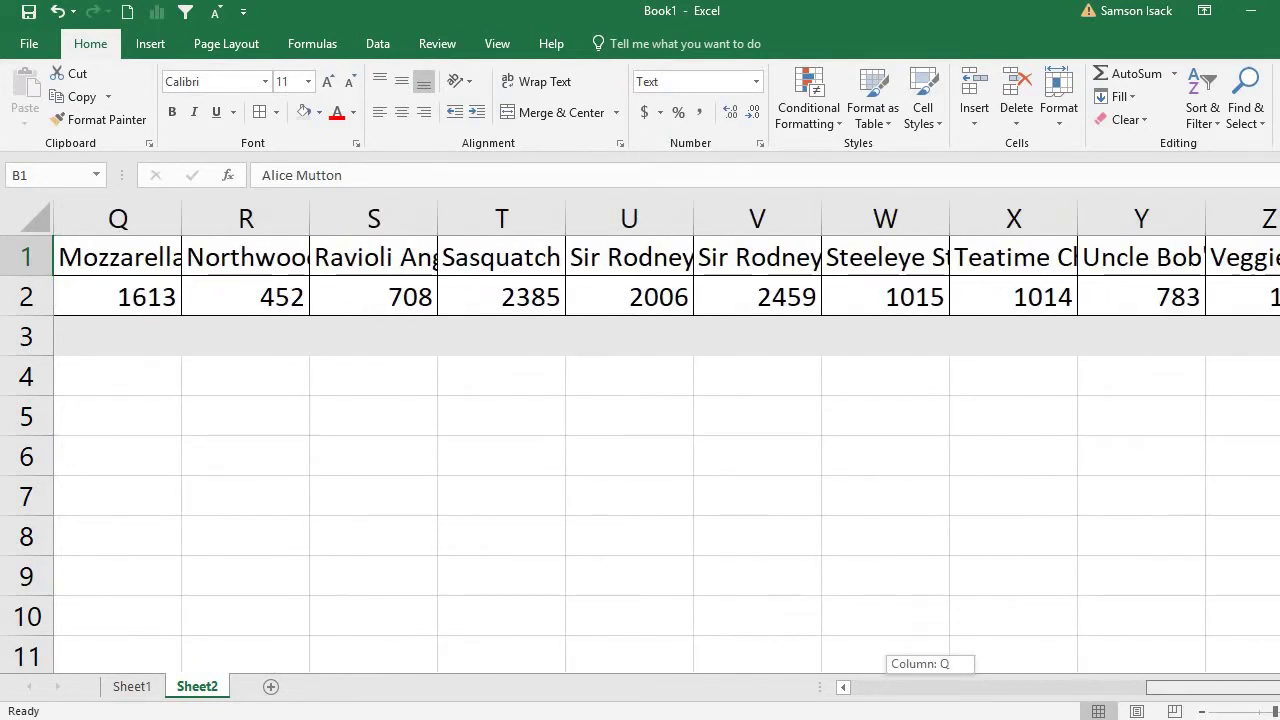
{"action": "scroll", "coordinate": [1165, 235], "scroll_direction": "right", "scroll_amount": 1}
{"action": "left_click", "coordinate": [1166, 243]}
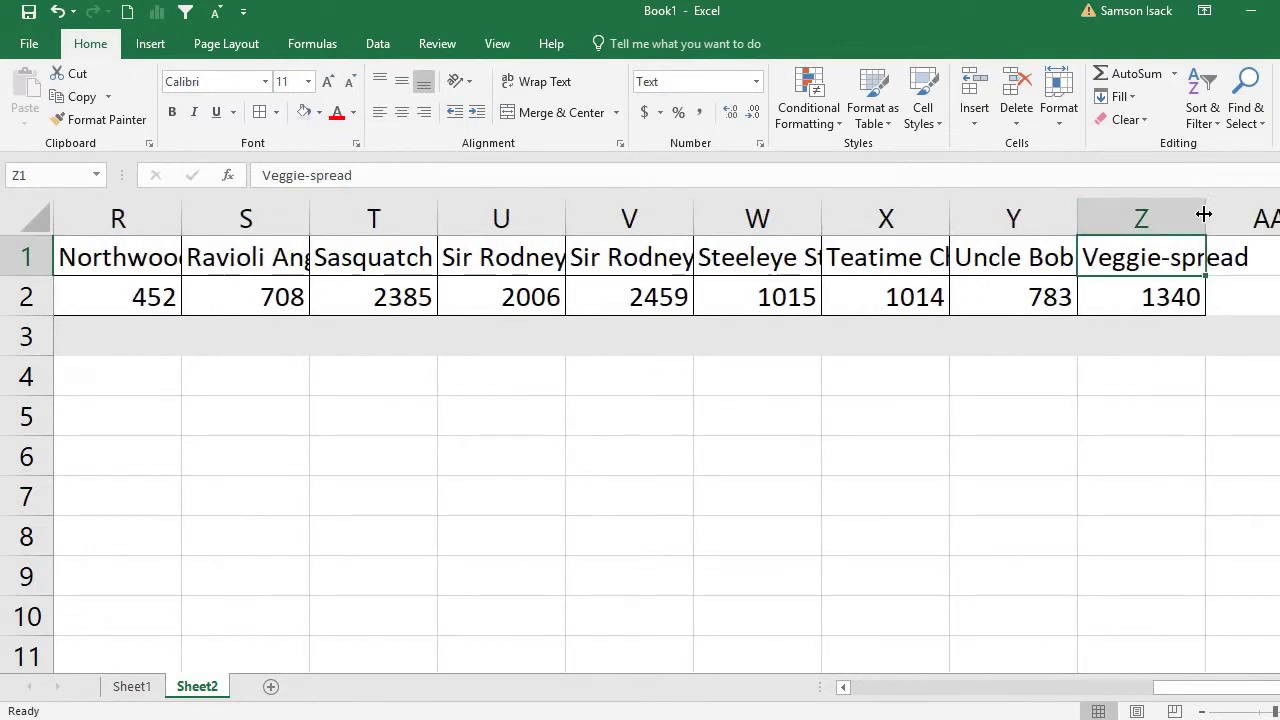
{"action": "double_click", "coordinate": [1204, 214]}
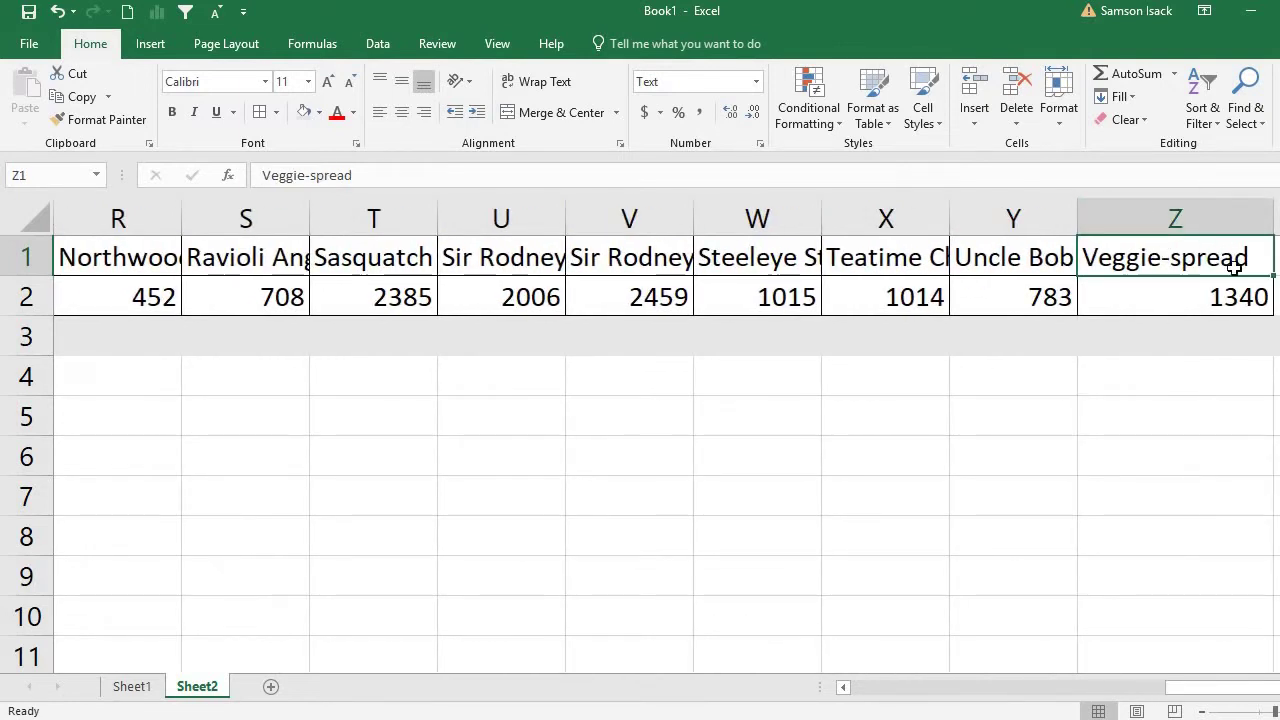
Step: Examine the table's last columns, its first product and sales cells, and the empty lookup cells A6 and B6
{"action": "left_click", "coordinate": [1187, 294]}
{"action": "left_click", "coordinate": [1192, 256]}
{"action": "left_click_drag", "start_coordinate": [1152, 300], "coordinate": [254, 250]}
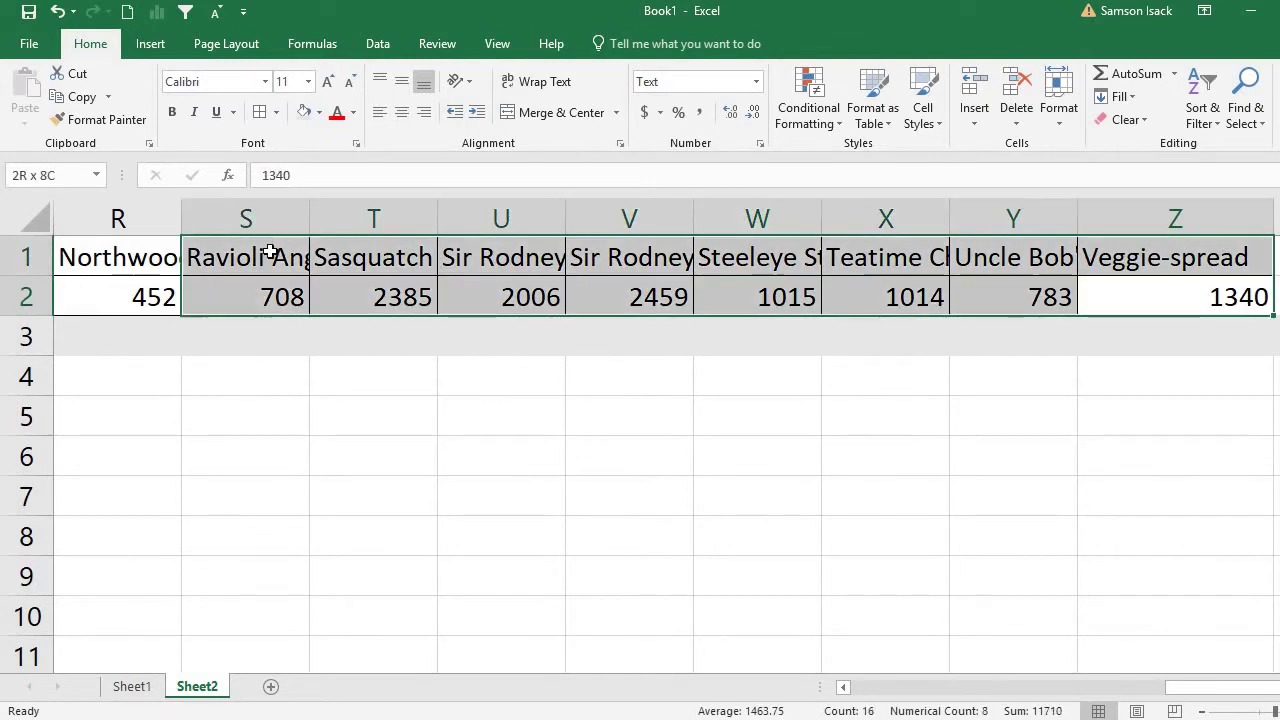
{"action": "left_click", "coordinate": [843, 687]}
{"action": "left_click_drag", "start_coordinate": [848, 690], "coordinate": [846, 690]}
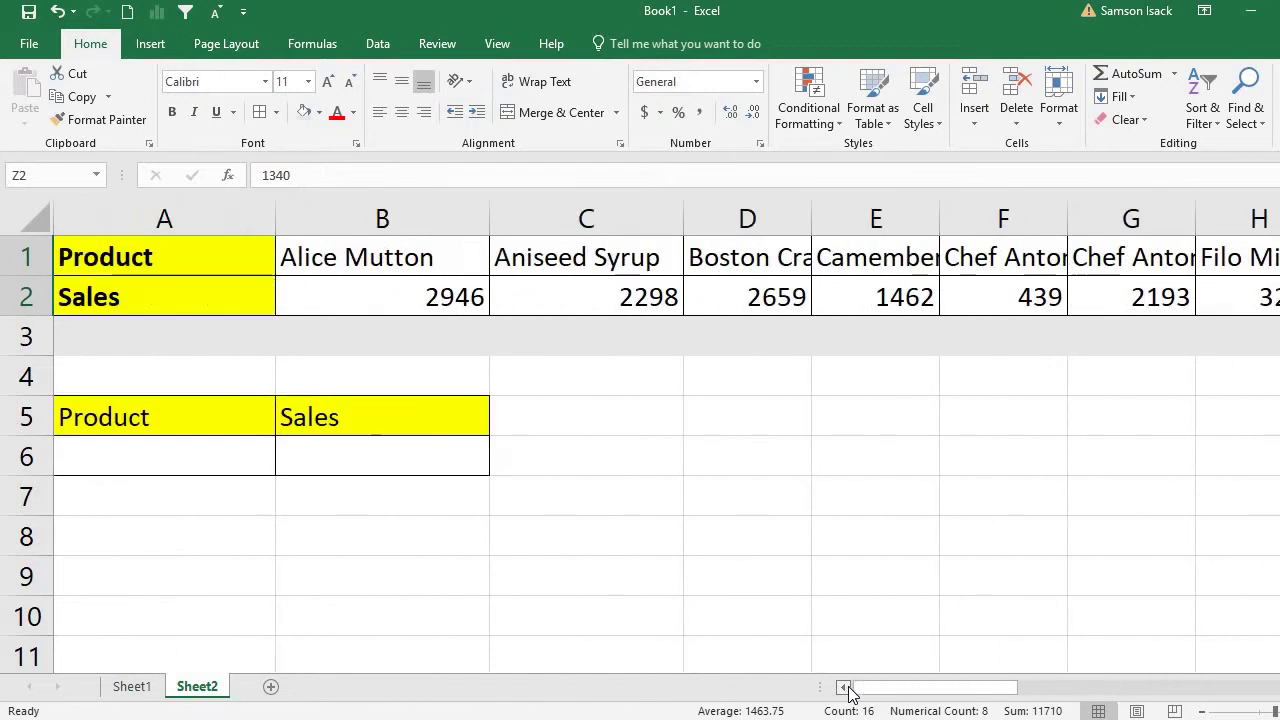
{"action": "left_click", "coordinate": [229, 251]}
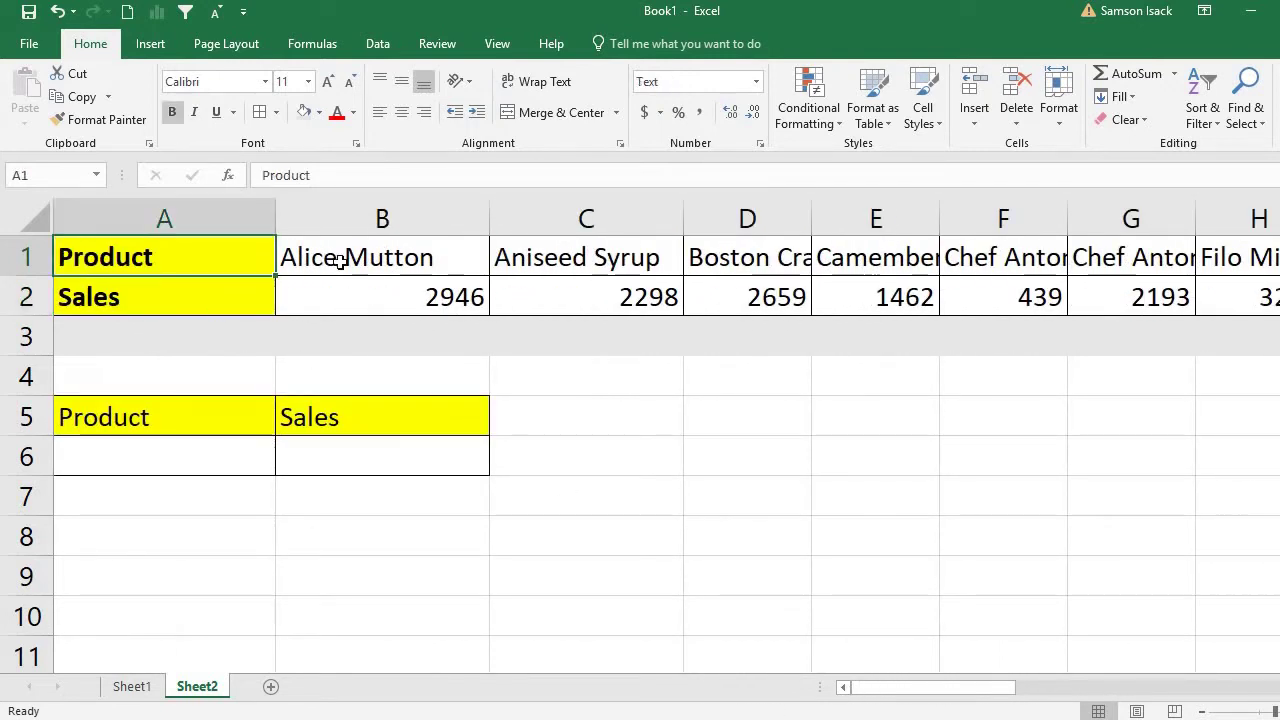
{"action": "left_click", "coordinate": [345, 258]}
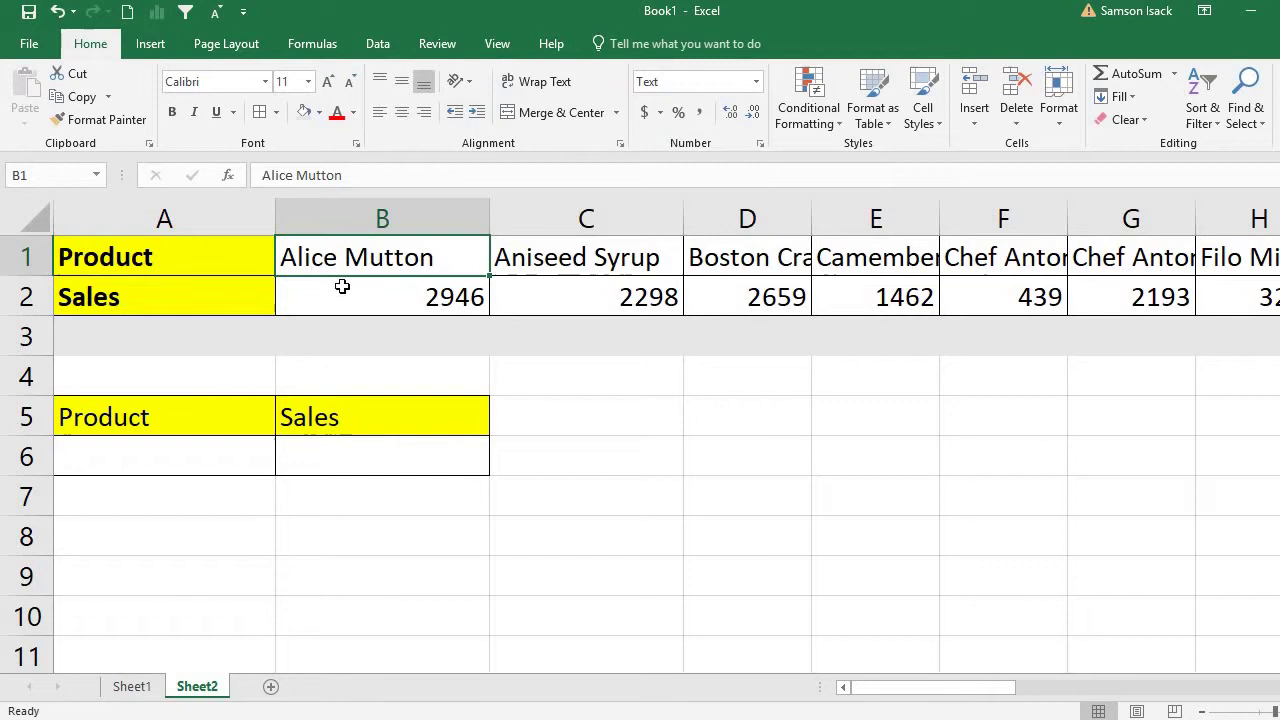
{"action": "left_click", "coordinate": [342, 285]}
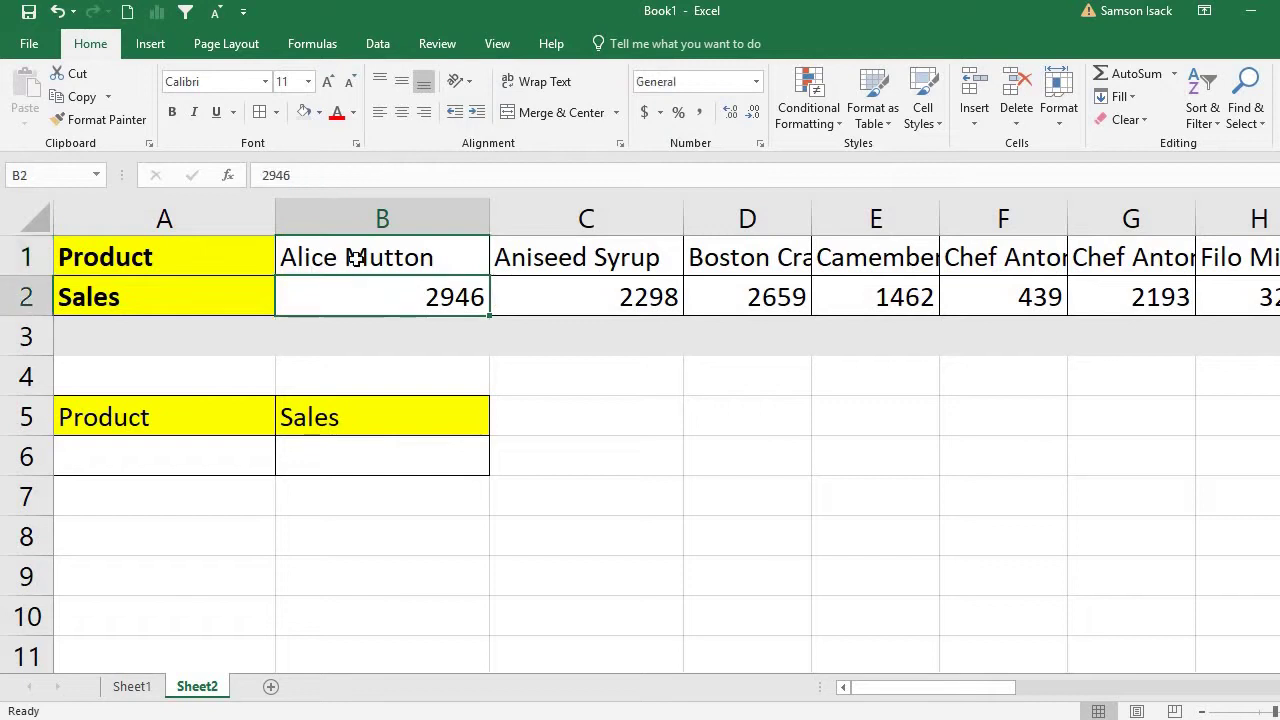
{"action": "left_click", "coordinate": [545, 297]}
{"action": "left_click", "coordinate": [186, 449]}
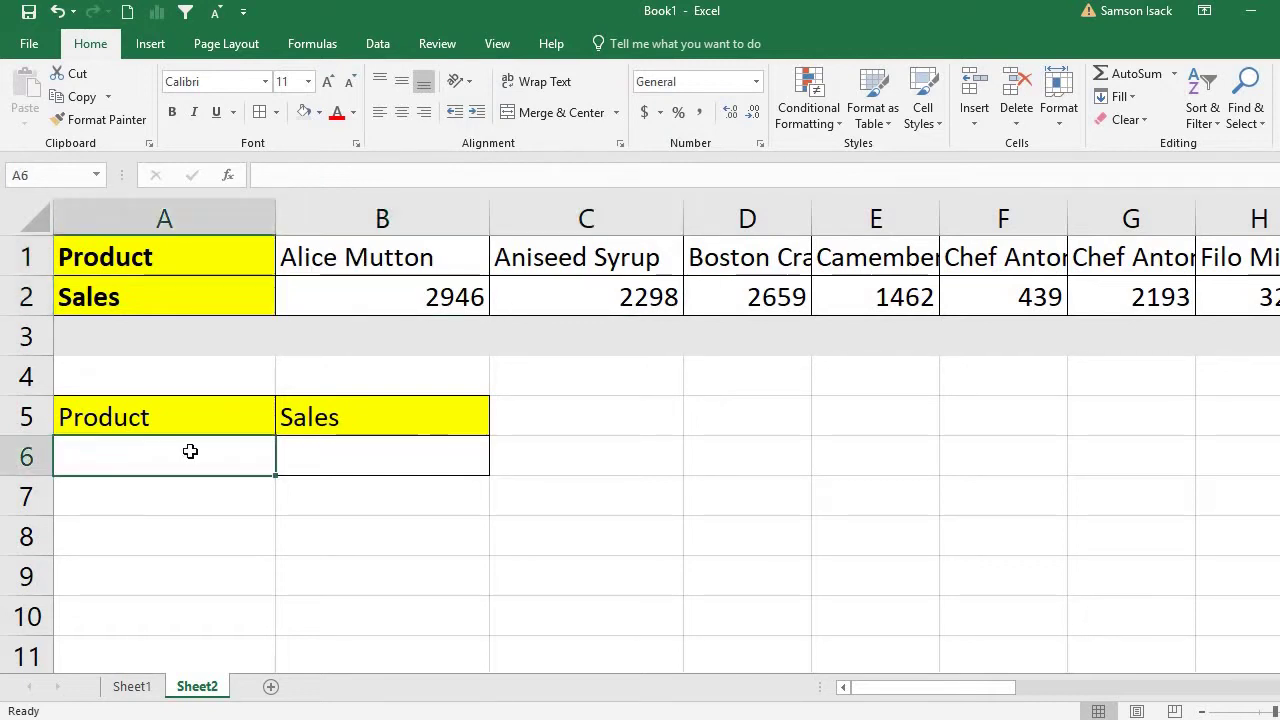
{"action": "left_click", "coordinate": [354, 462]}
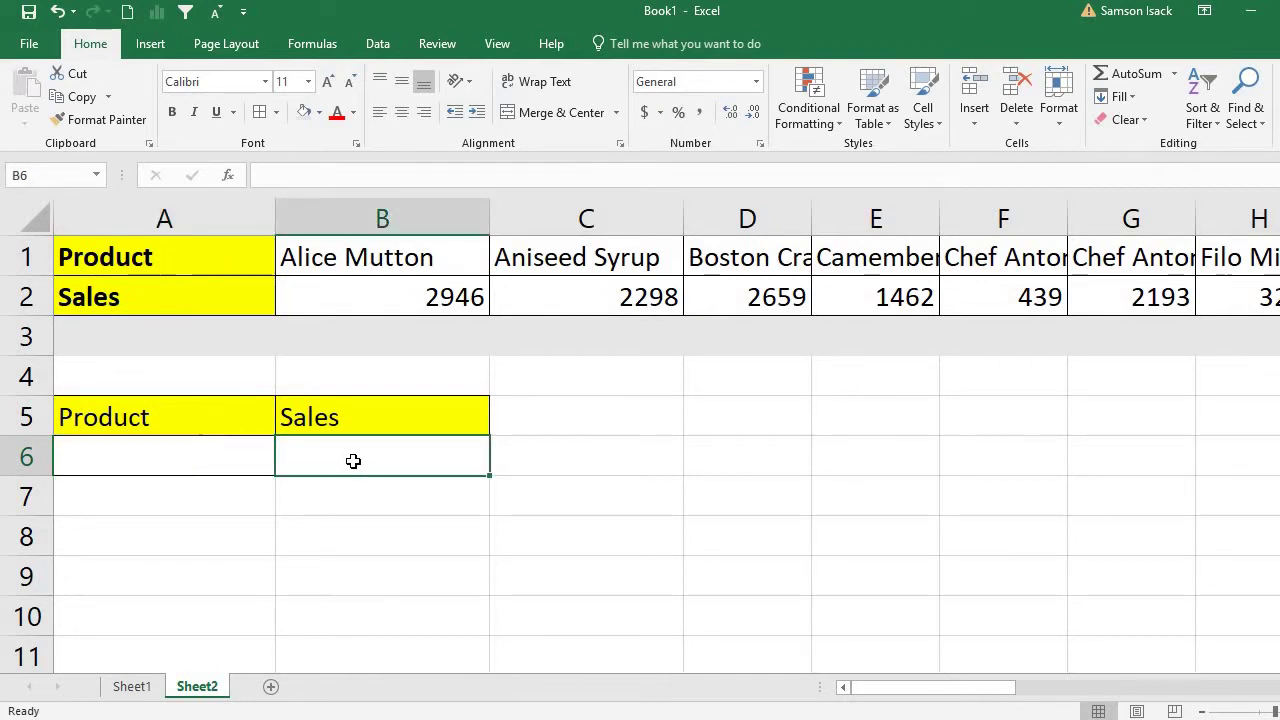
Step: Copy the product name Alice Mutton from B1 into the lookup cell A6
{"action": "left_click", "coordinate": [380, 251]}
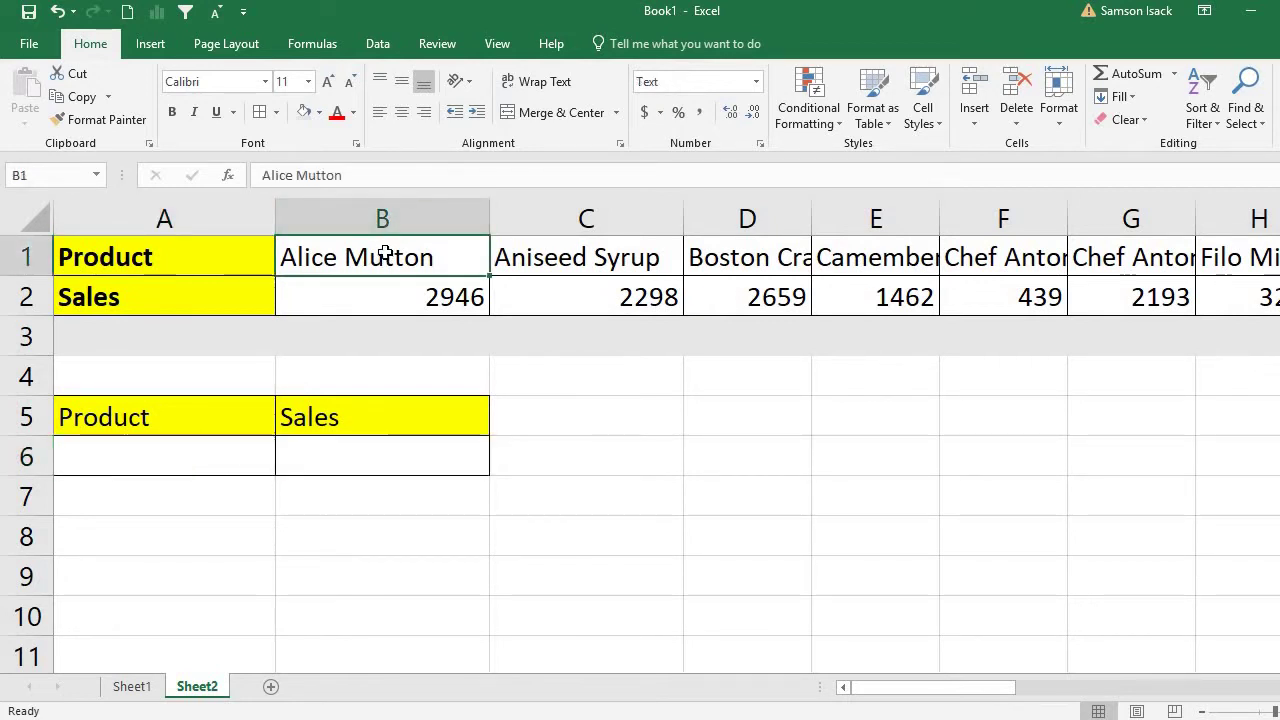
{"action": "right_click", "coordinate": [388, 250]}
{"action": "left_click", "coordinate": [451, 290]}
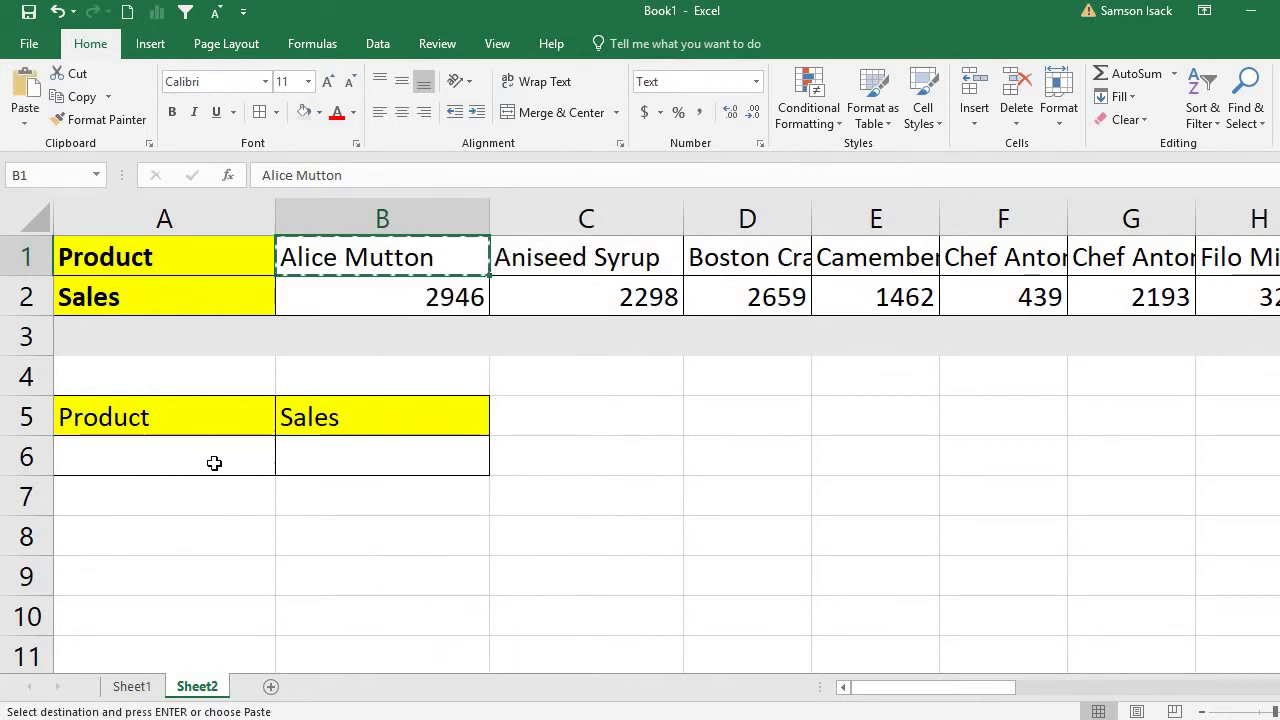
{"action": "right_click", "coordinate": [218, 466]}
{"action": "left_click", "coordinate": [256, 136]}
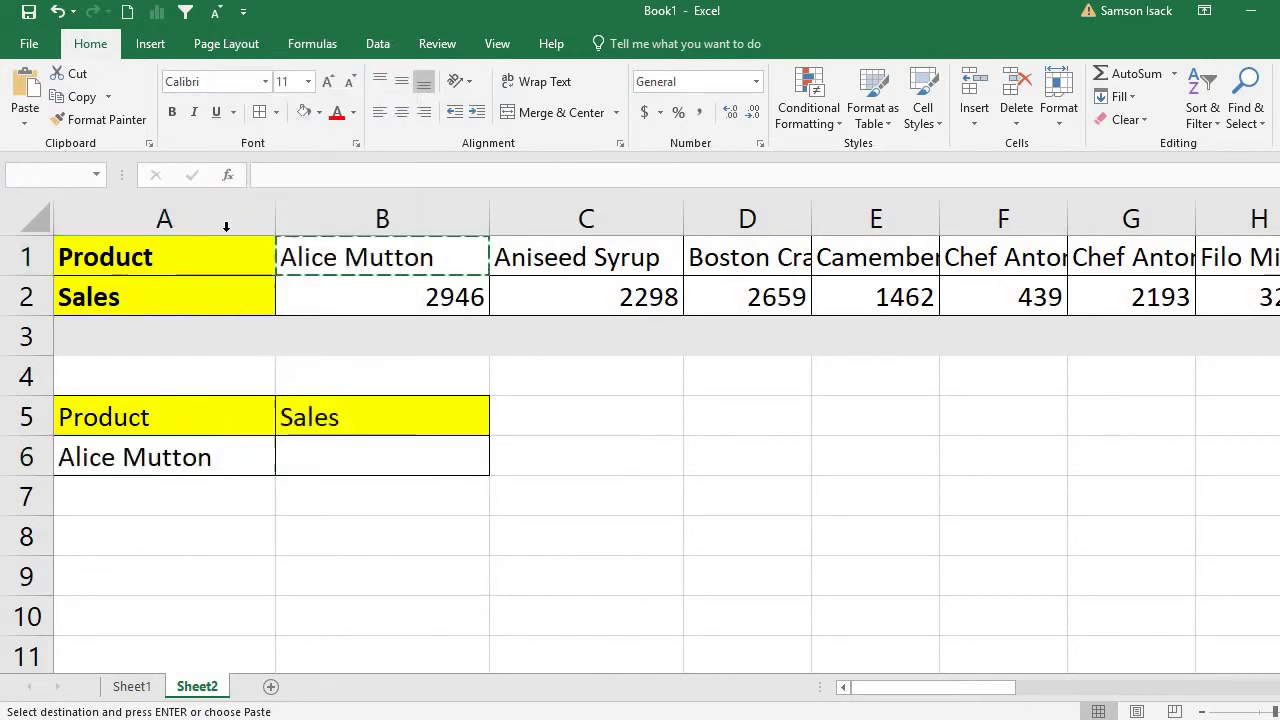
Step: Begin an HLOOKUP formula in the Sales cell B6 with A6 as the lookup value
{"action": "left_click", "coordinate": [340, 450]}
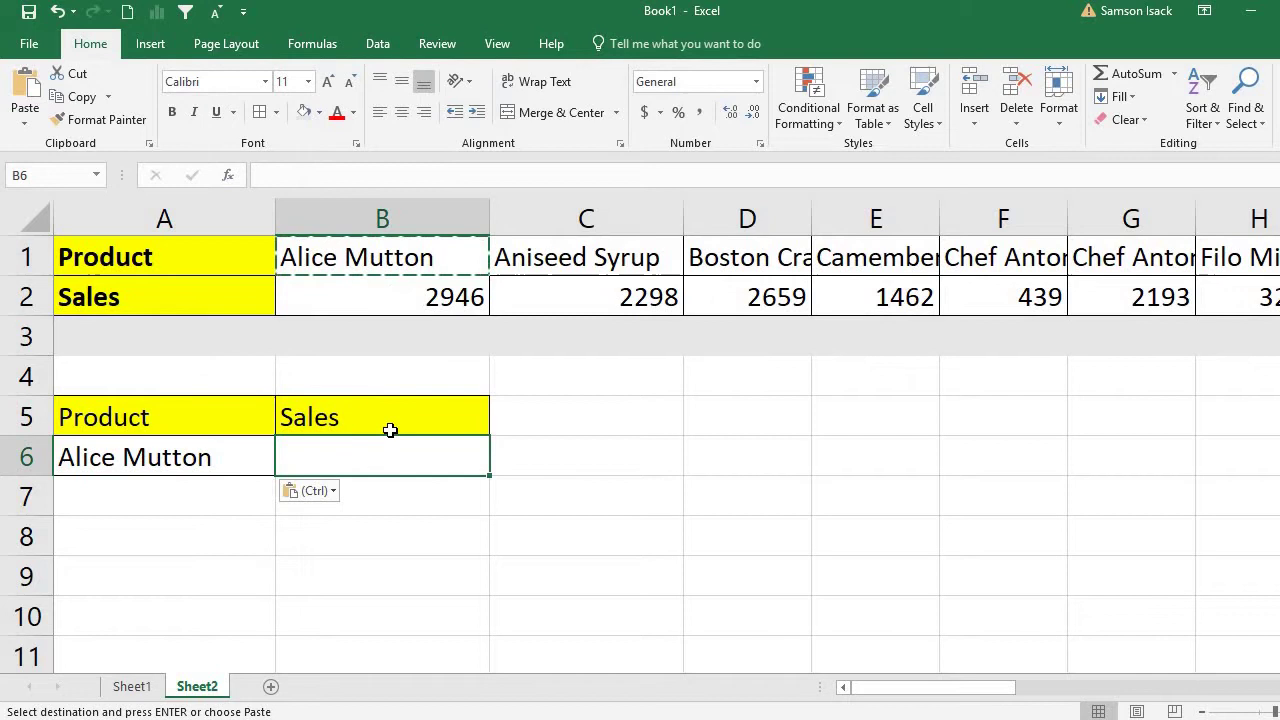
{"action": "key", "text": "Escape"}
{"action": "type", "text": "="}
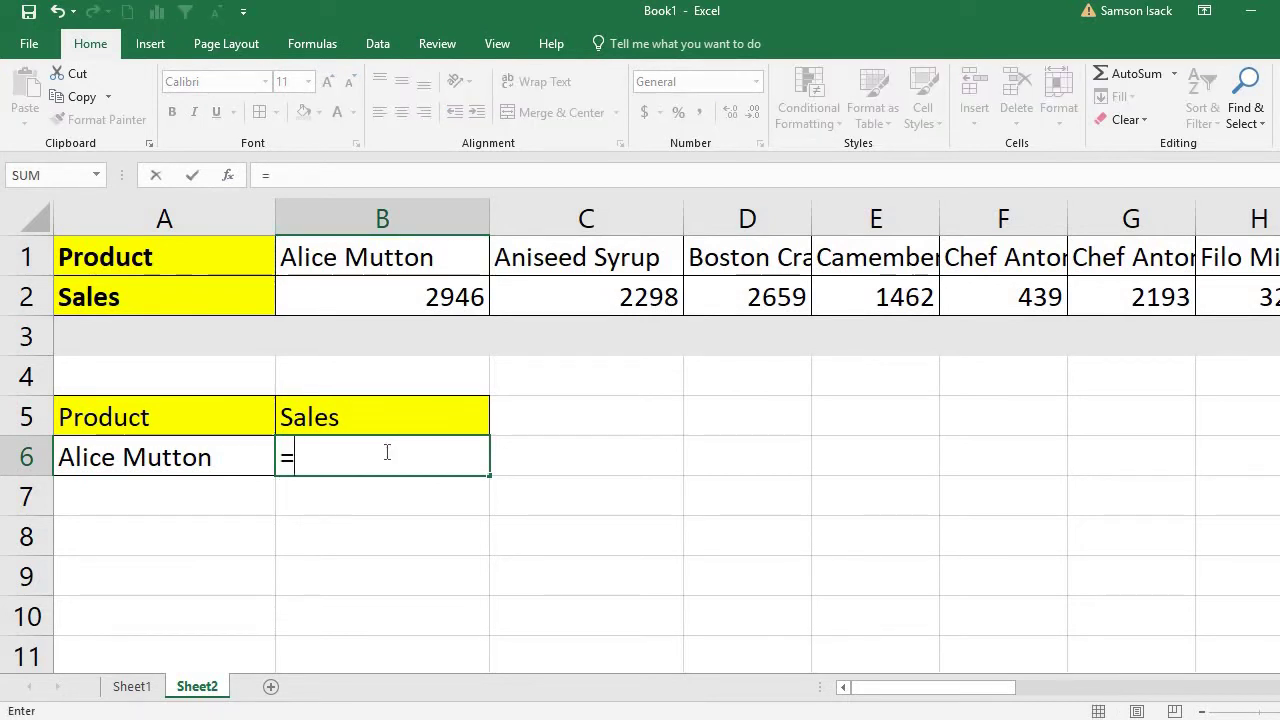
{"action": "type", "text": "HLO"}
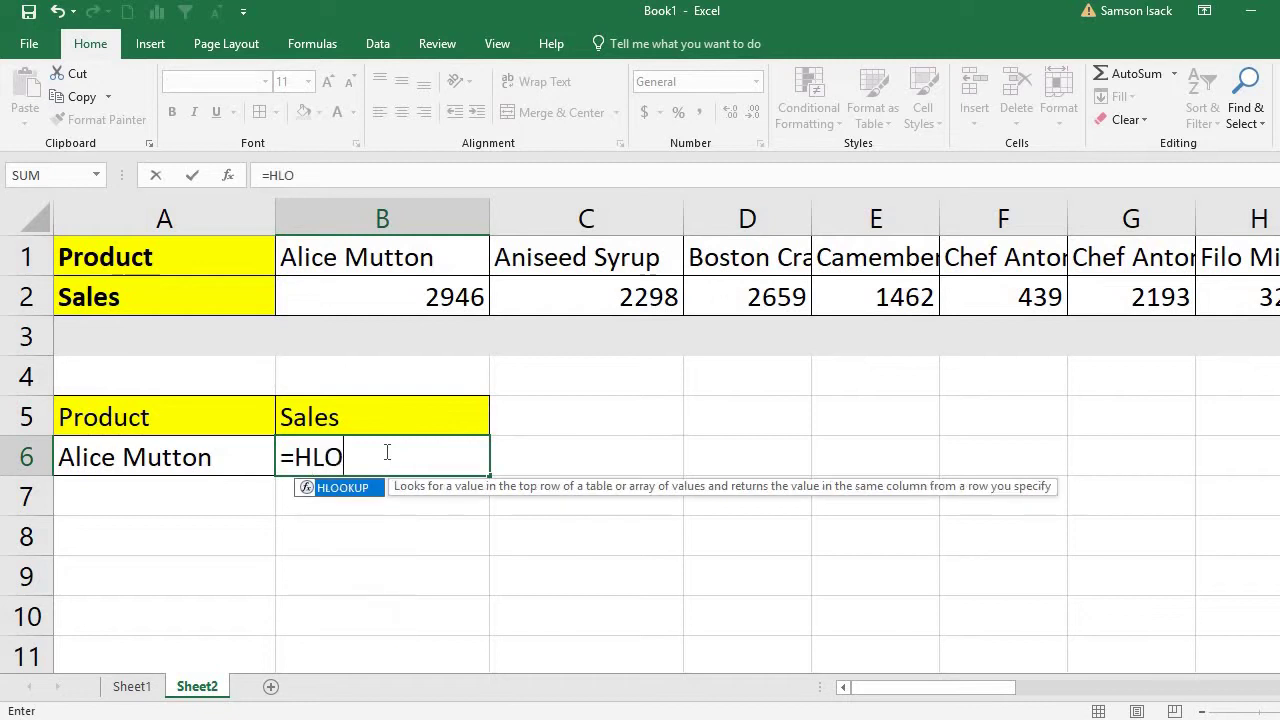
{"action": "type", "text": "OKUP"}
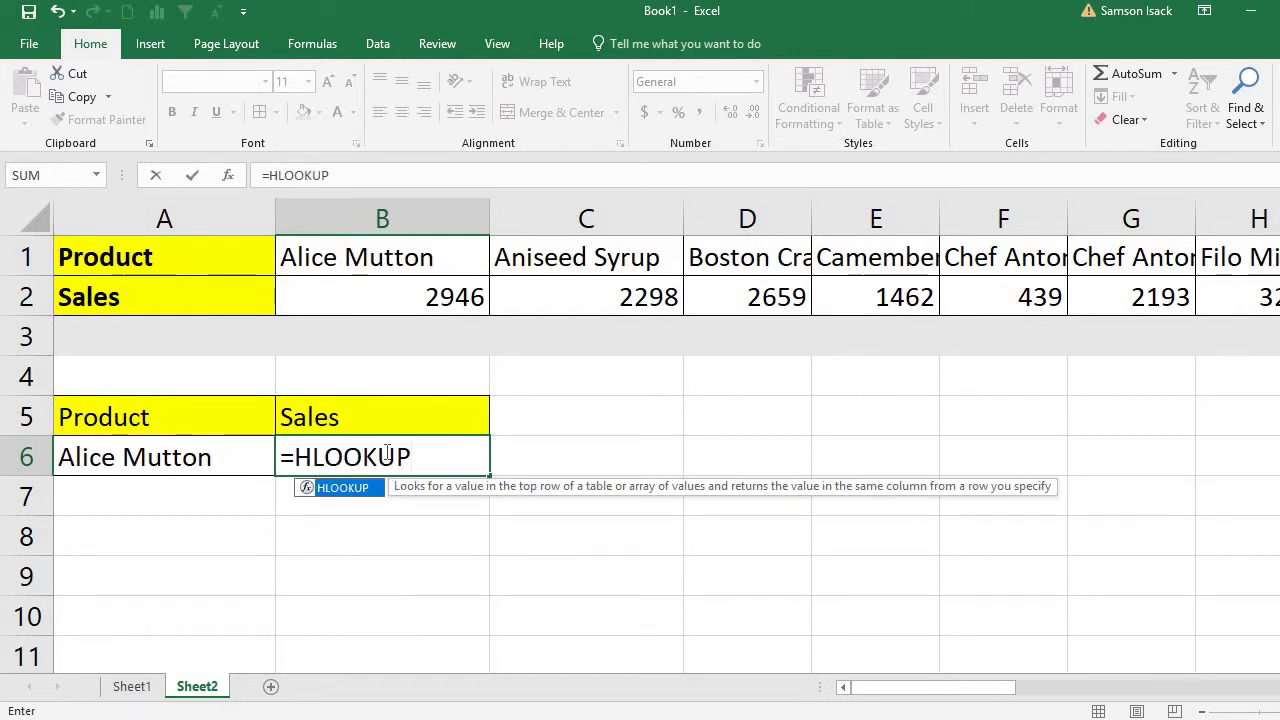
{"action": "type", "text": "("}
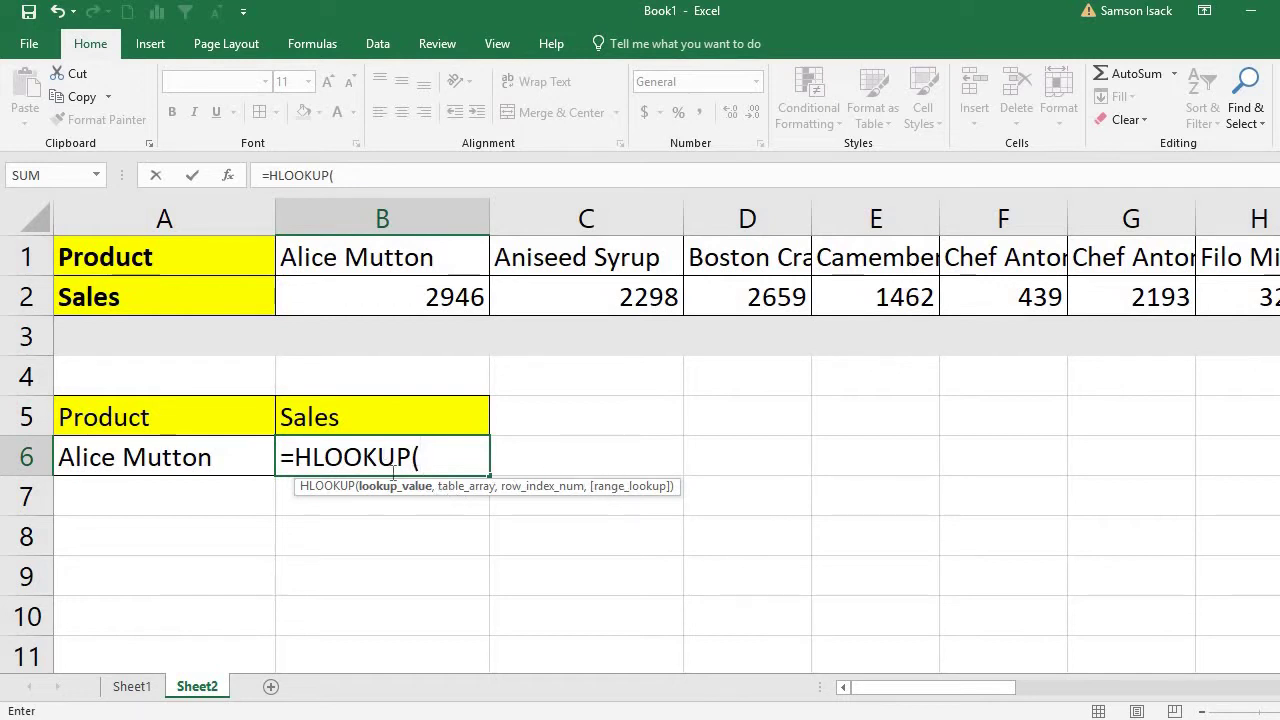
{"action": "left_click", "coordinate": [208, 457]}
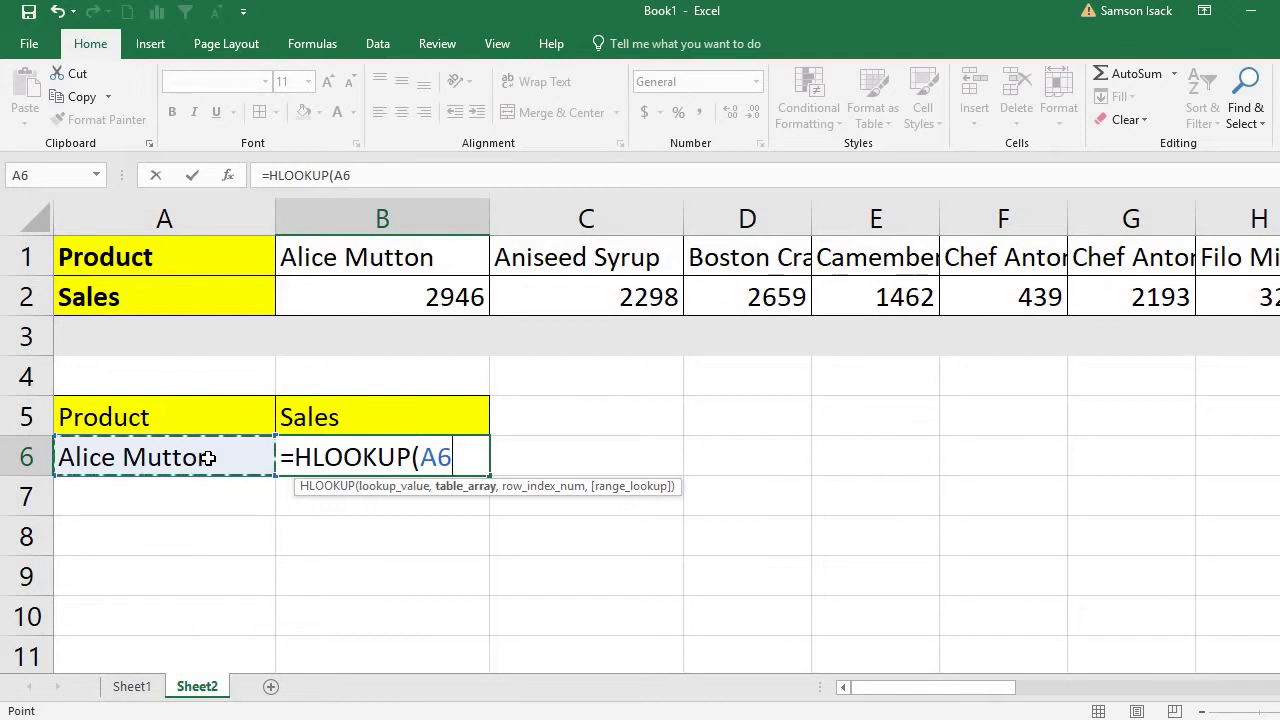
{"action": "type", "text": ","}
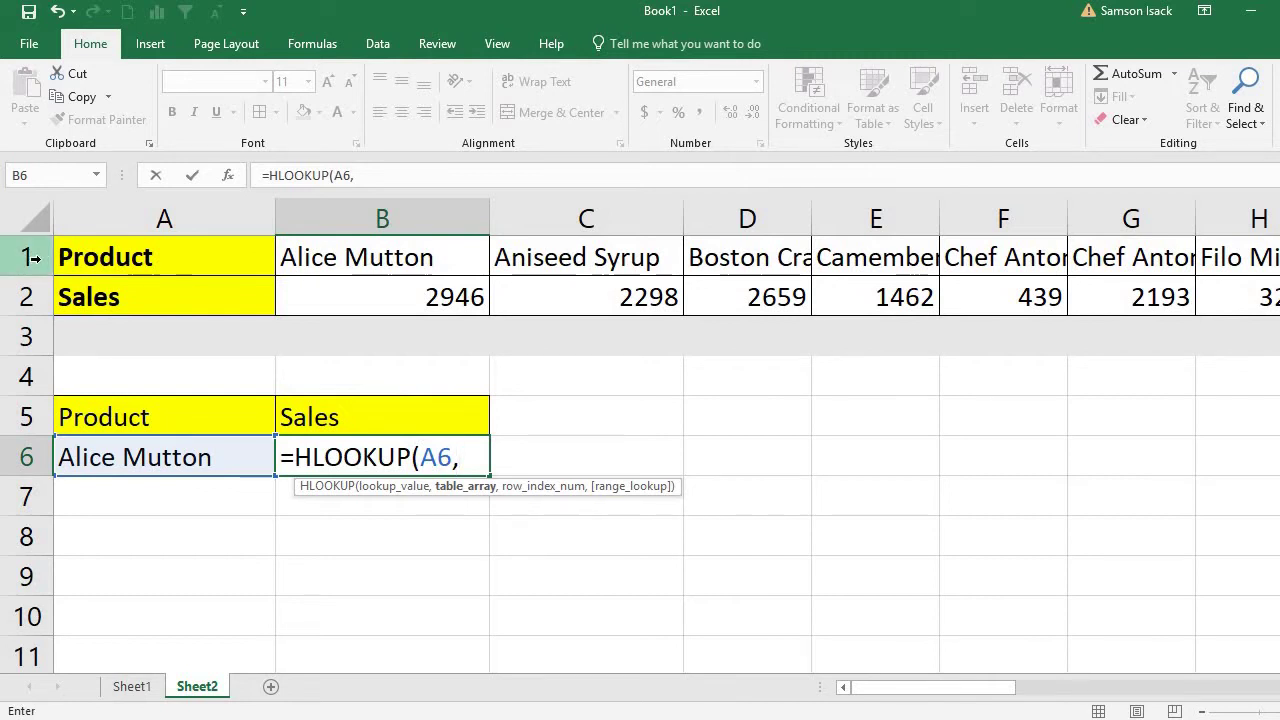
Step: Complete the HLOOKUP formula in B6 with table array B1:Z2, row index 2 and FALSE for an exact match
{"action": "left_click_drag", "start_coordinate": [315, 262], "coordinate": [1186, 303]}
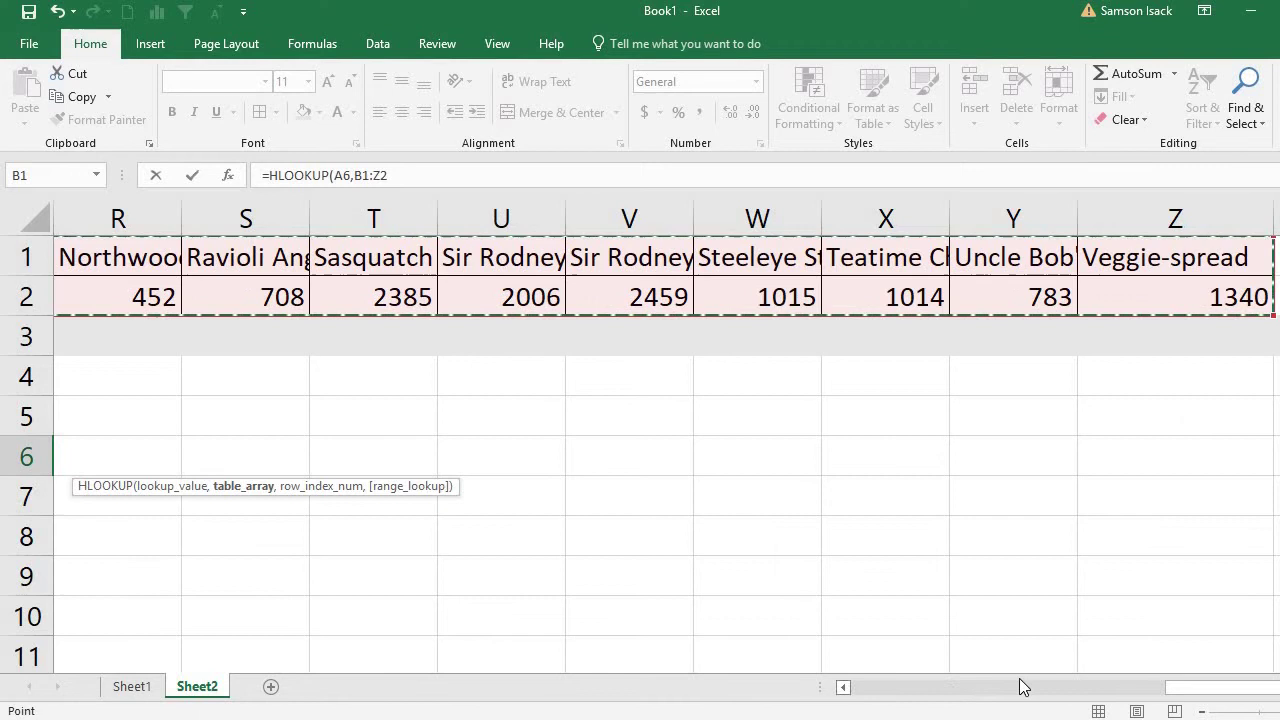
{"action": "left_click_drag", "start_coordinate": [924, 690], "coordinate": [815, 700]}
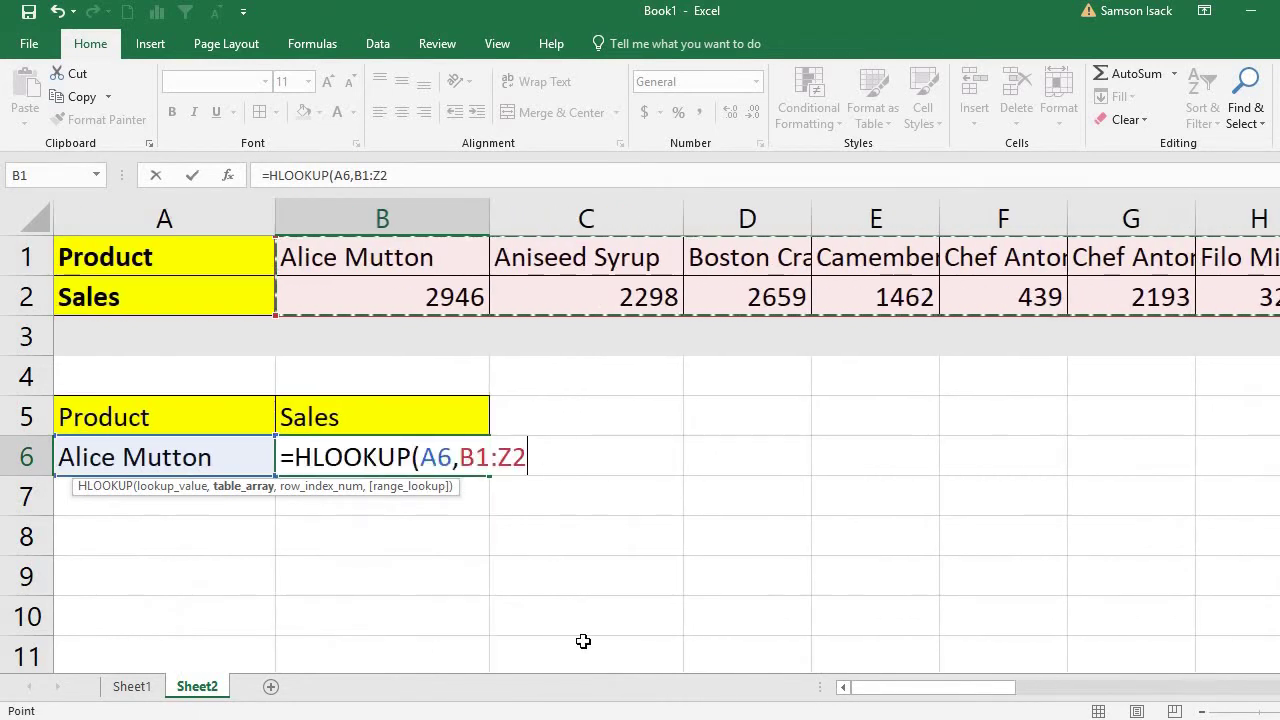
{"action": "type", "text": ","}
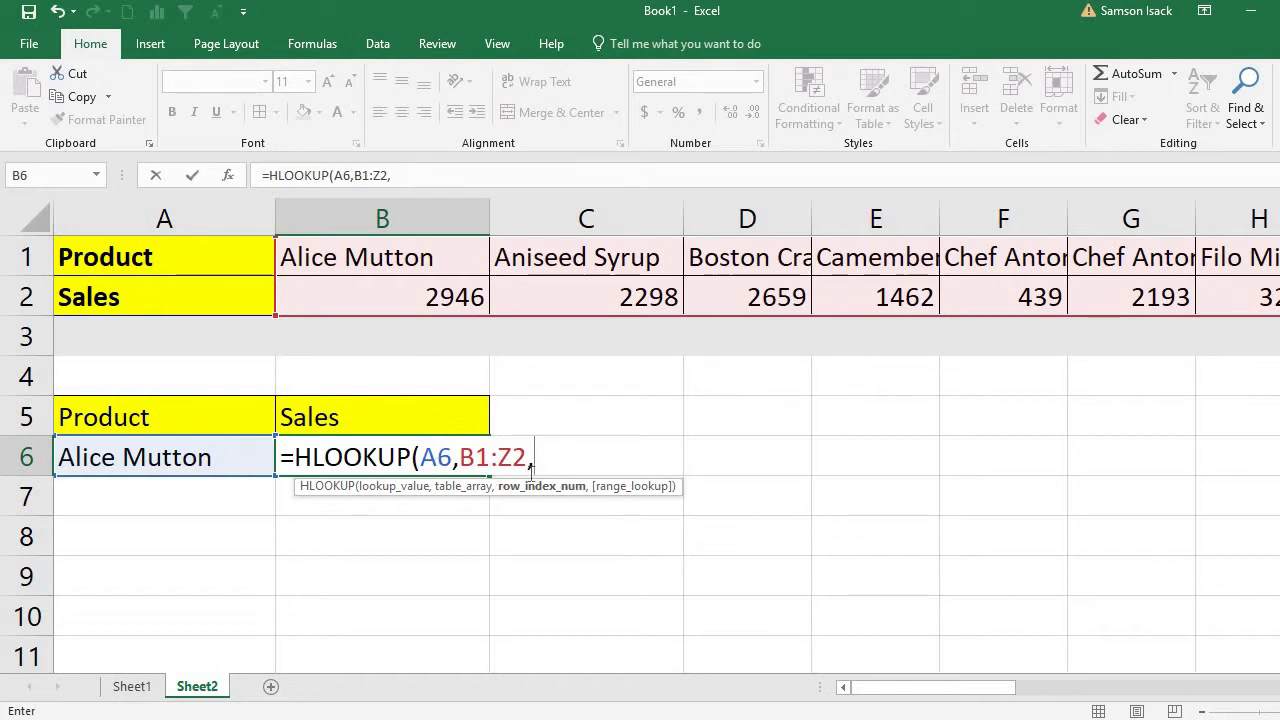
{"action": "type", "text": "2,"}
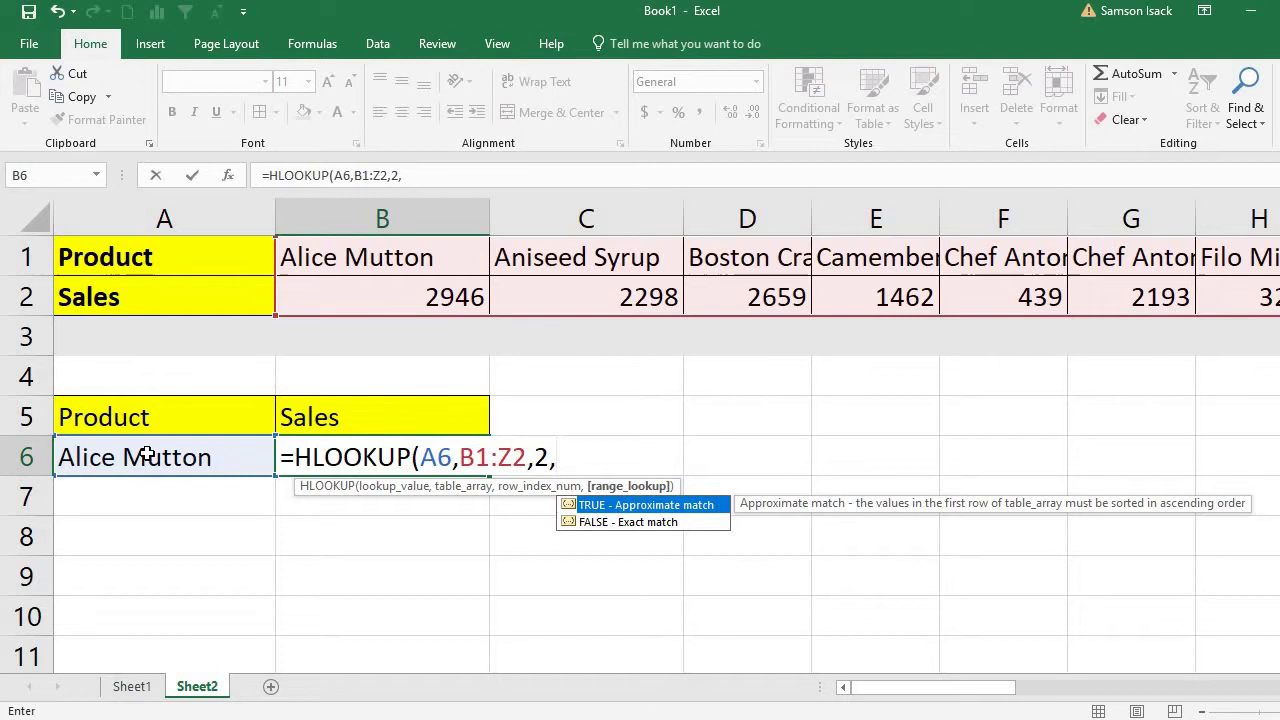
{"action": "double_click", "coordinate": [640, 522]}
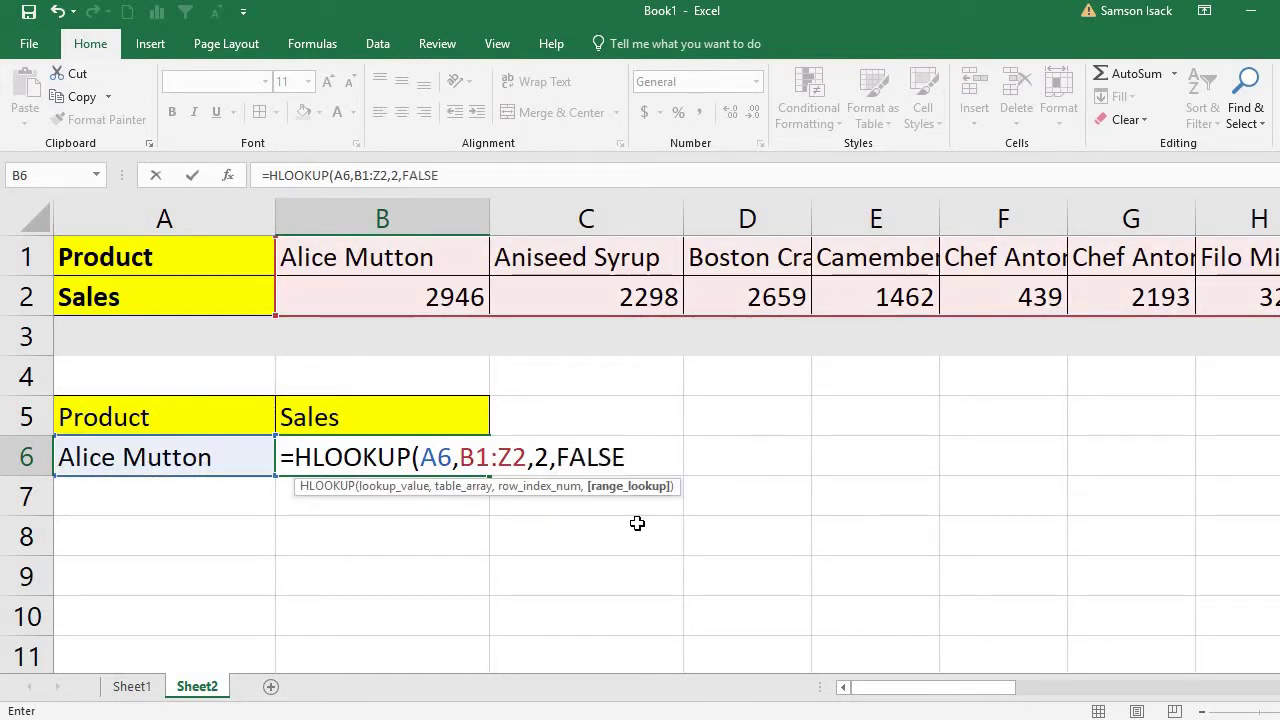
{"action": "type", "text": ")"}
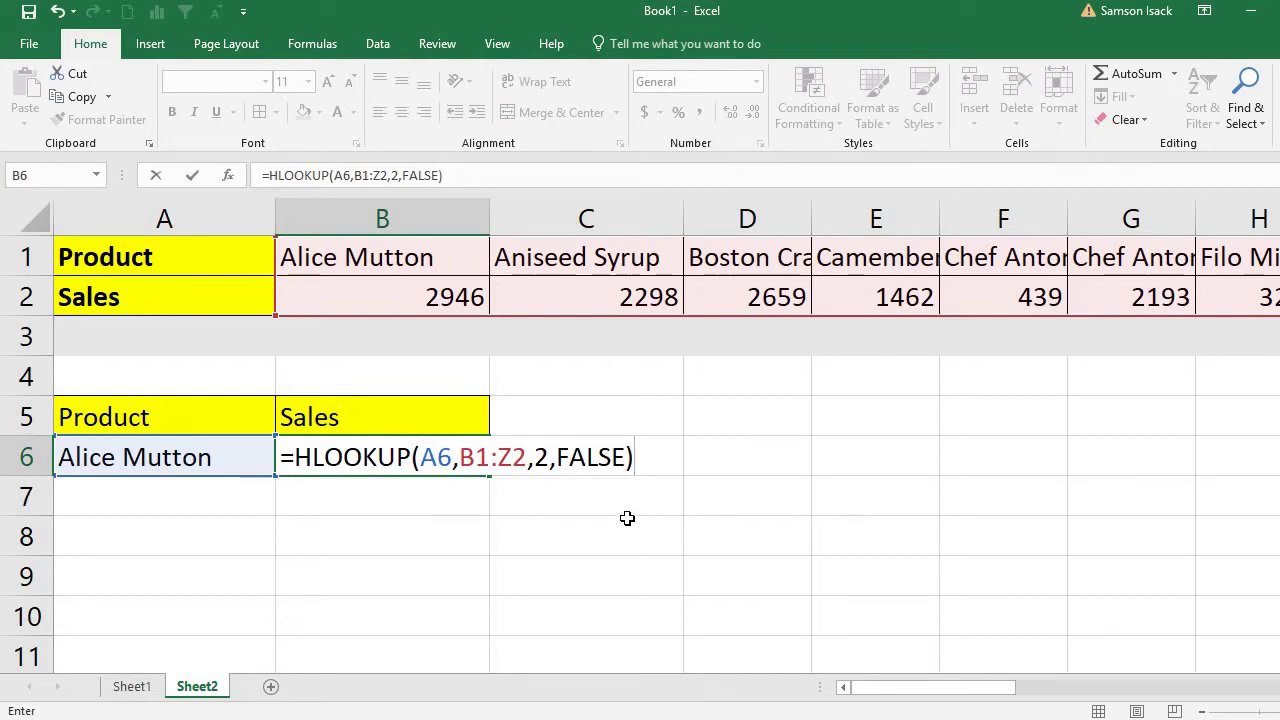
{"action": "key", "text": "Return"}
{"action": "left_click", "coordinate": [366, 456]}
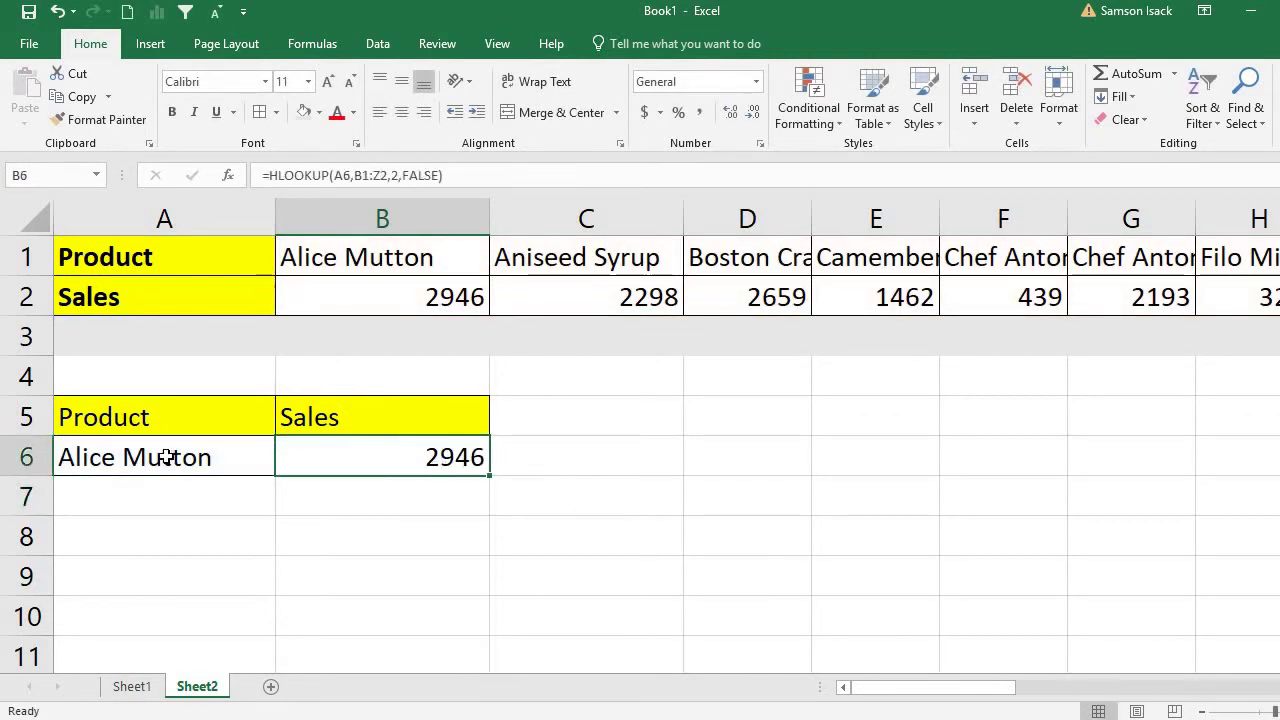
{"action": "left_click", "coordinate": [166, 457]}
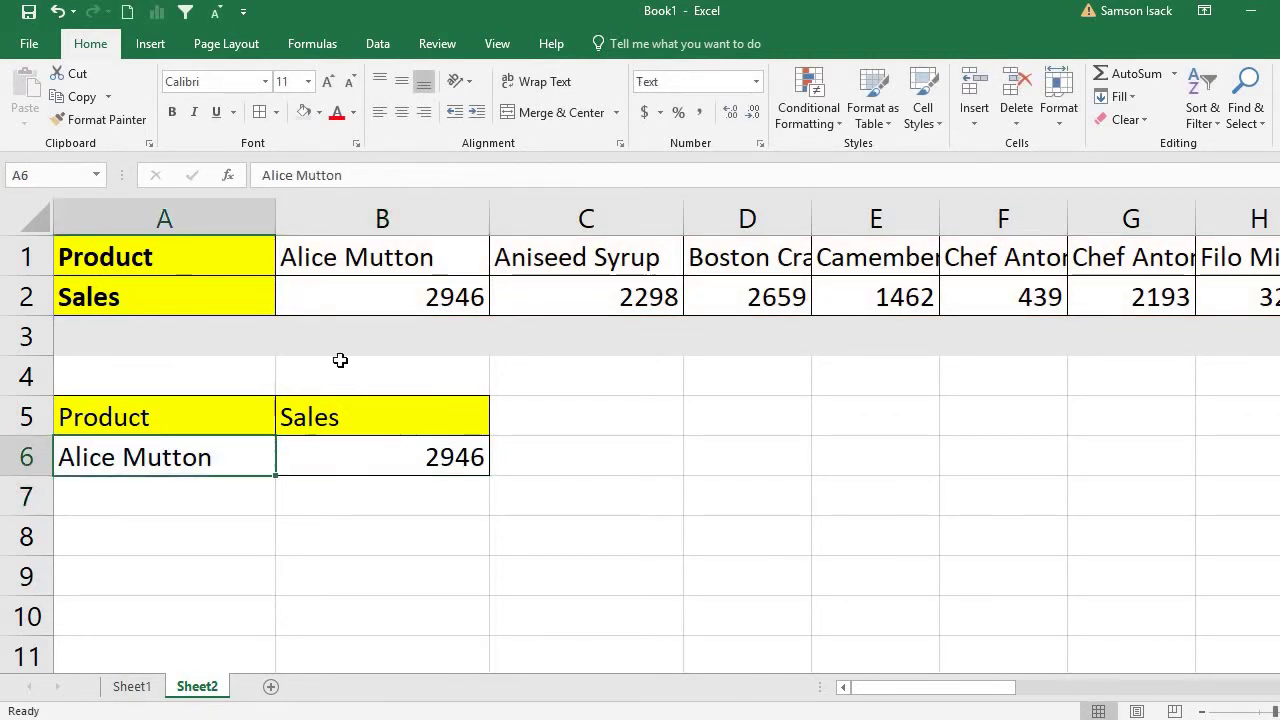
{"action": "left_click", "coordinate": [403, 459]}
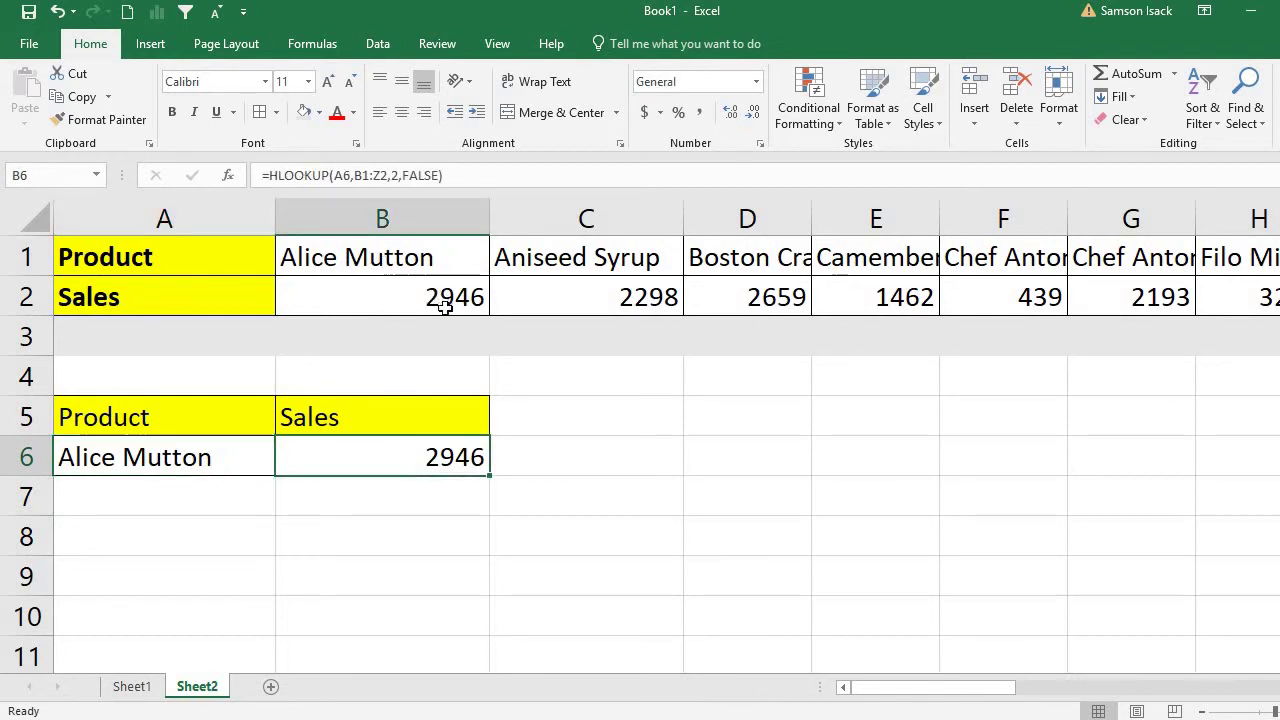
Step: Copy the product name Aniseed Syrup from C1 into the lookup cell A6 as values only
{"action": "left_click", "coordinate": [555, 257]}
{"action": "right_click", "coordinate": [555, 257]}
{"action": "left_click", "coordinate": [603, 225]}
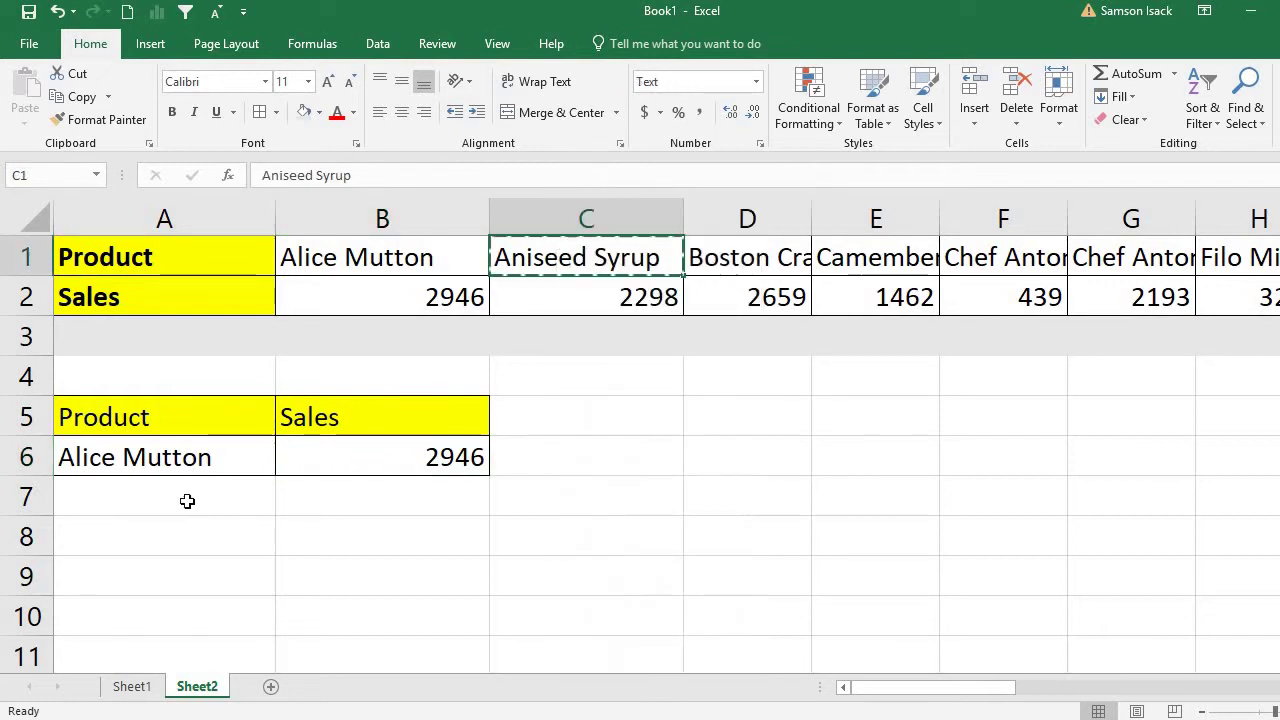
{"action": "right_click", "coordinate": [210, 455]}
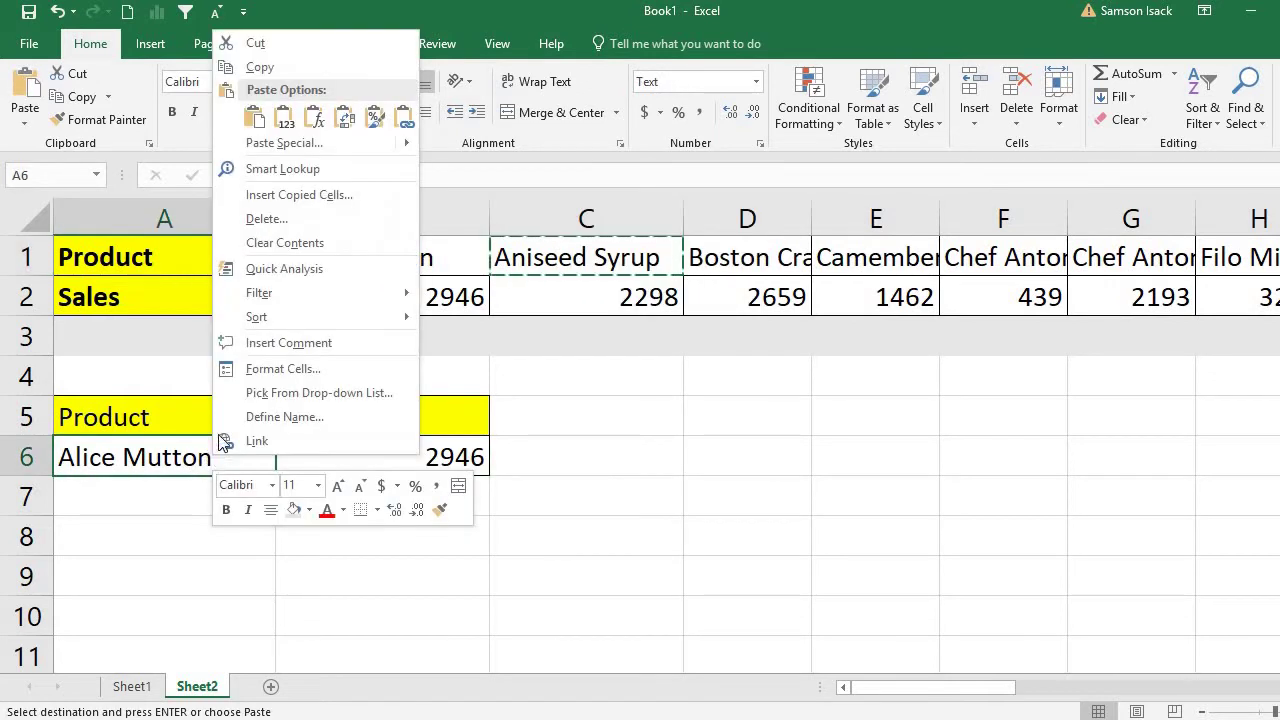
{"action": "left_click", "coordinate": [283, 118]}
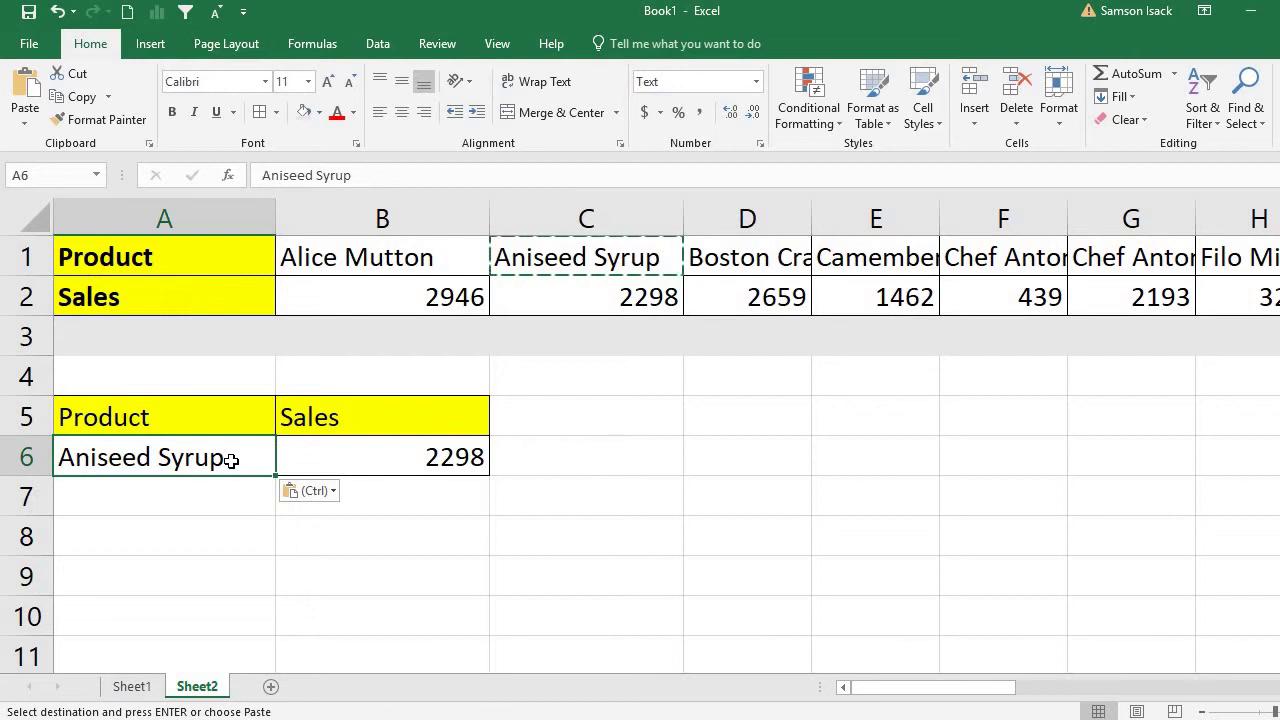
Step: Misspell the product name in A6 as Aniseed Syrap and check the lookup result in B6
{"action": "double_click", "coordinate": [232, 460]}
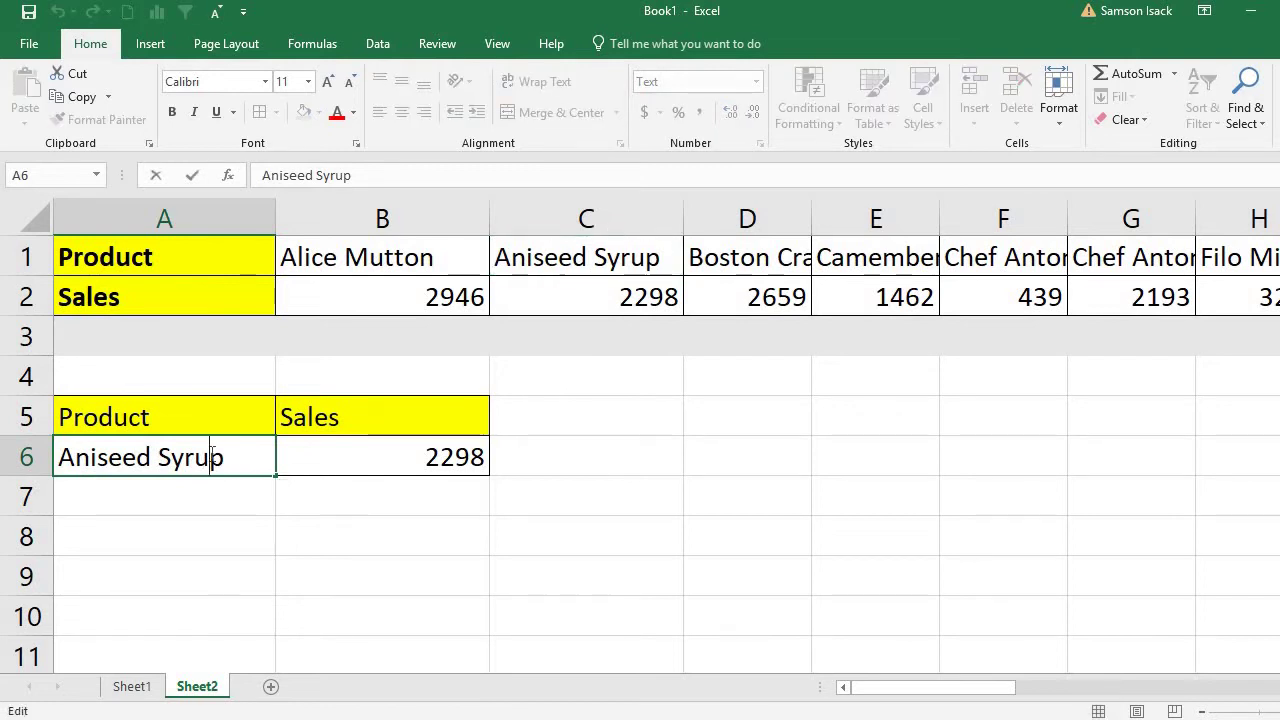
{"action": "left_click", "coordinate": [212, 455]}
{"action": "key", "text": "BackSpace"}
{"action": "type", "text": "a"}
{"action": "key", "text": "Return"}
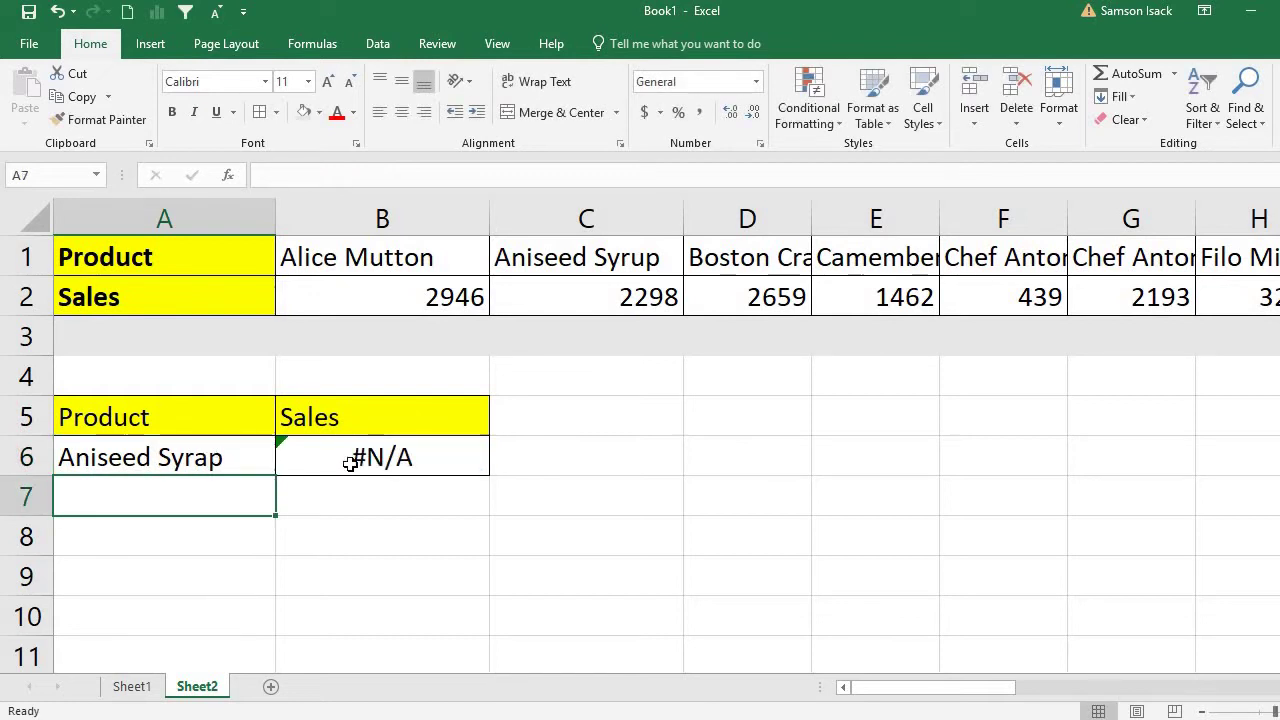
{"action": "left_click", "coordinate": [358, 455]}
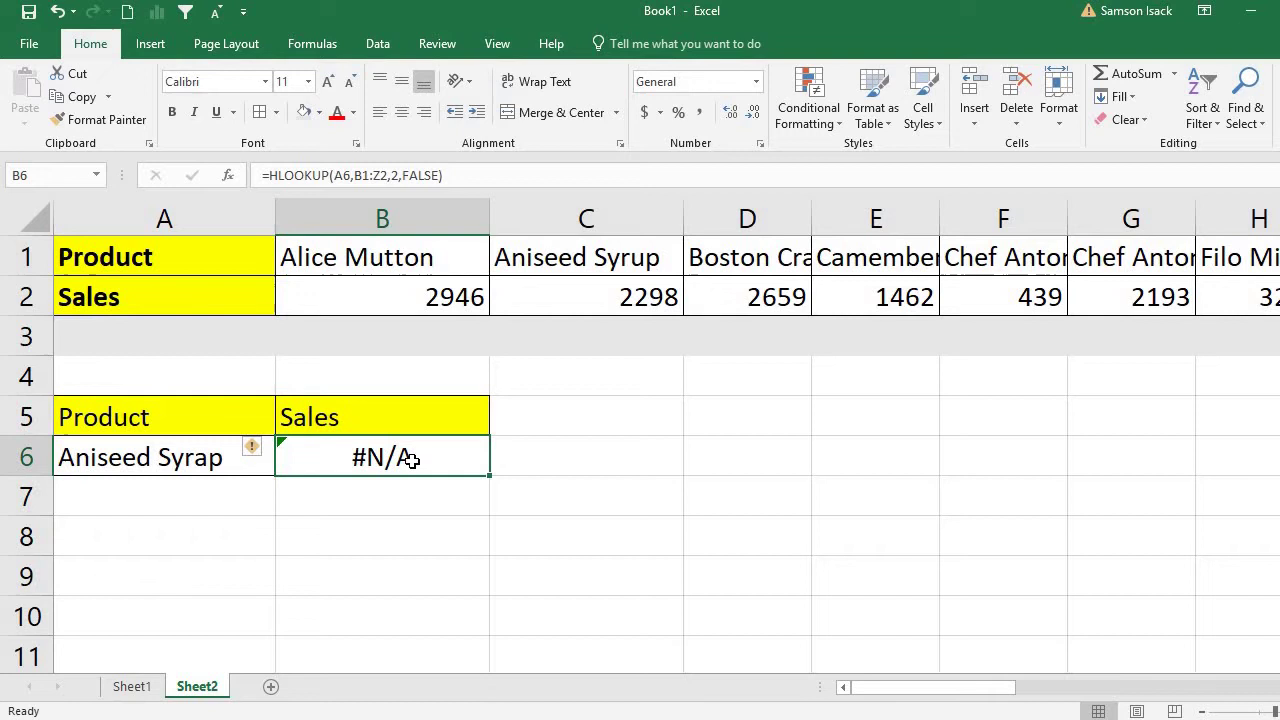
{"action": "left_click", "coordinate": [172, 458]}
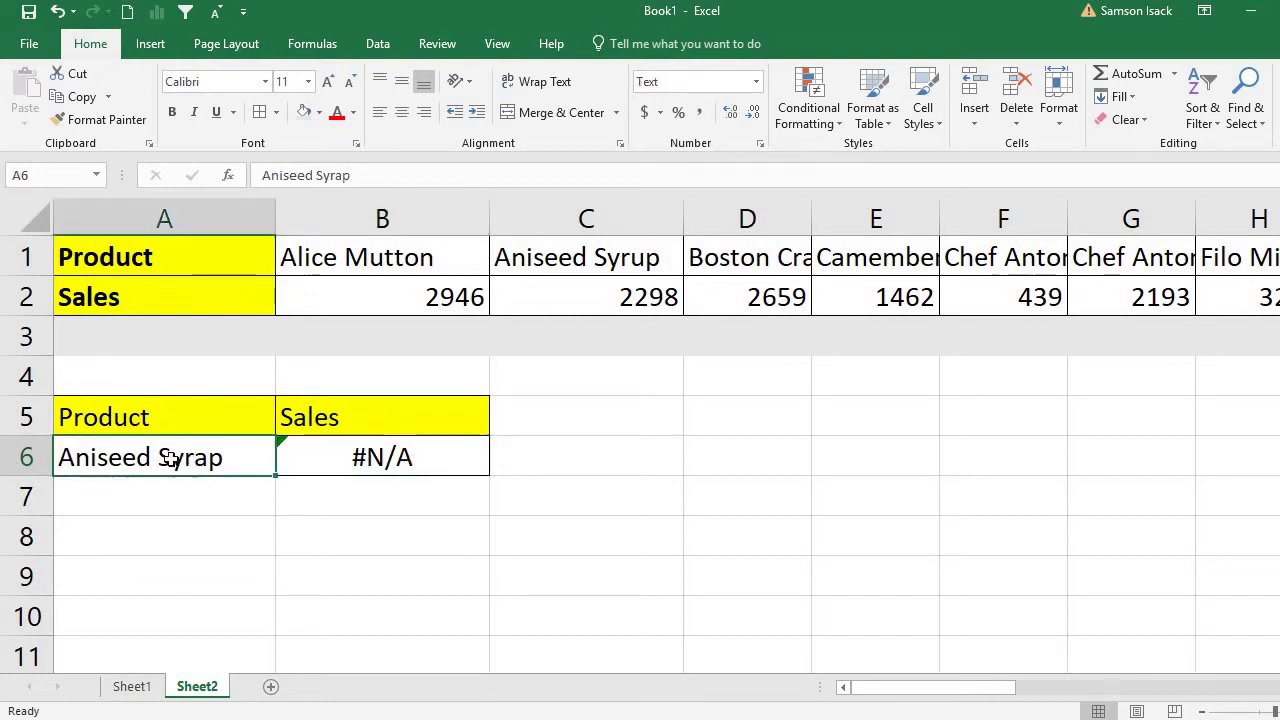
{"action": "left_click", "coordinate": [373, 459]}
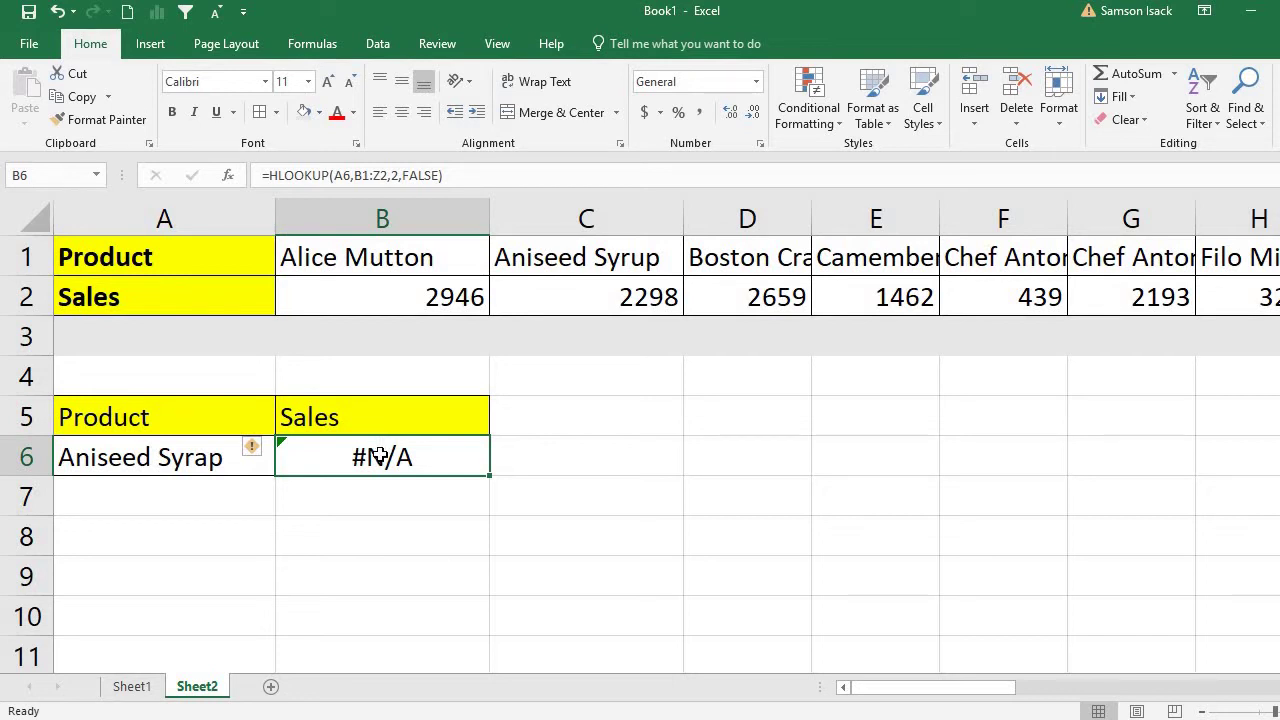
Step: Begin wrapping the HLOOKUP formula in B6 in an IFNA function, inserting IFNA( before HLOOKUP
{"action": "left_click", "coordinate": [270, 175]}
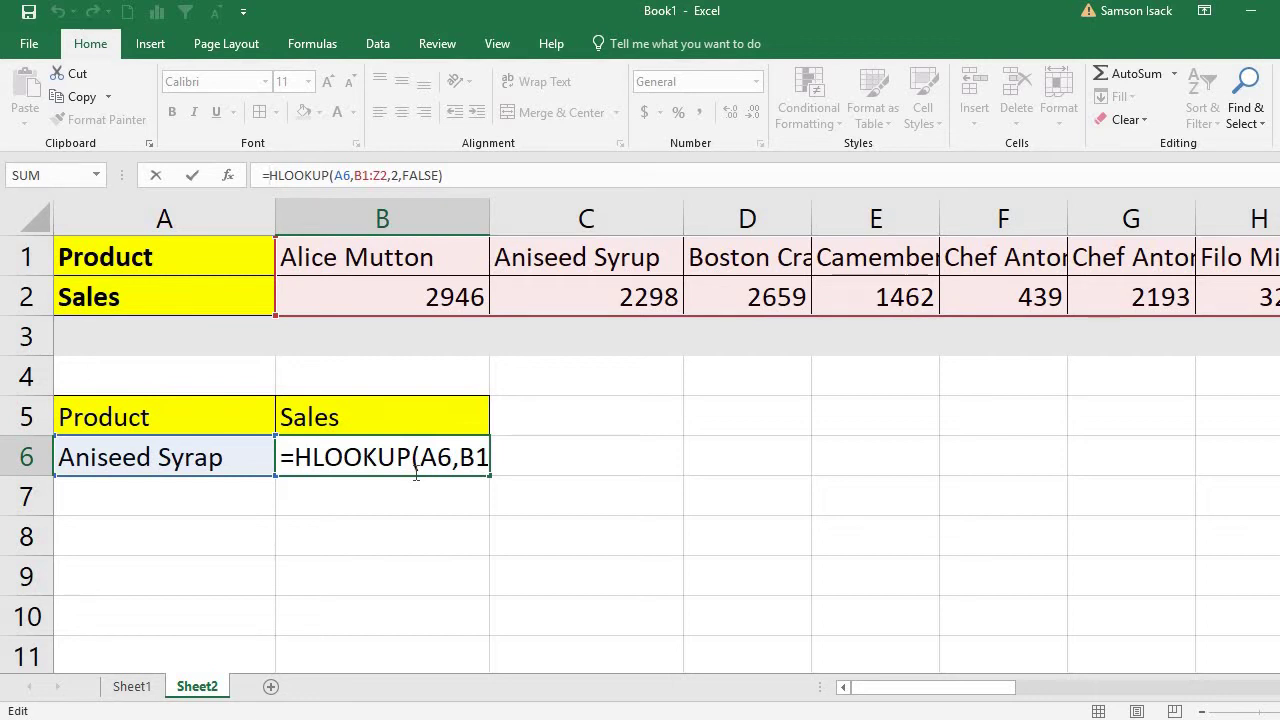
{"action": "type", "text": "IFNA"}
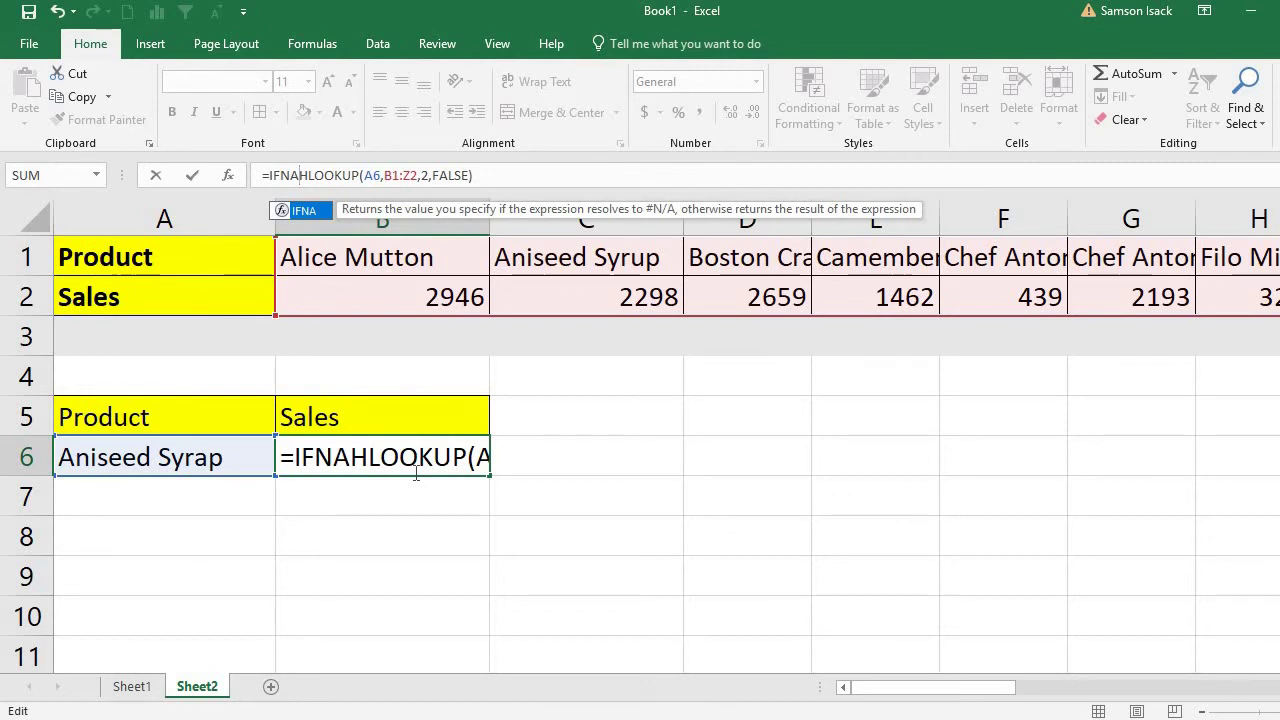
{"action": "type", "text": "("}
{"action": "key", "text": "BackSpace"}
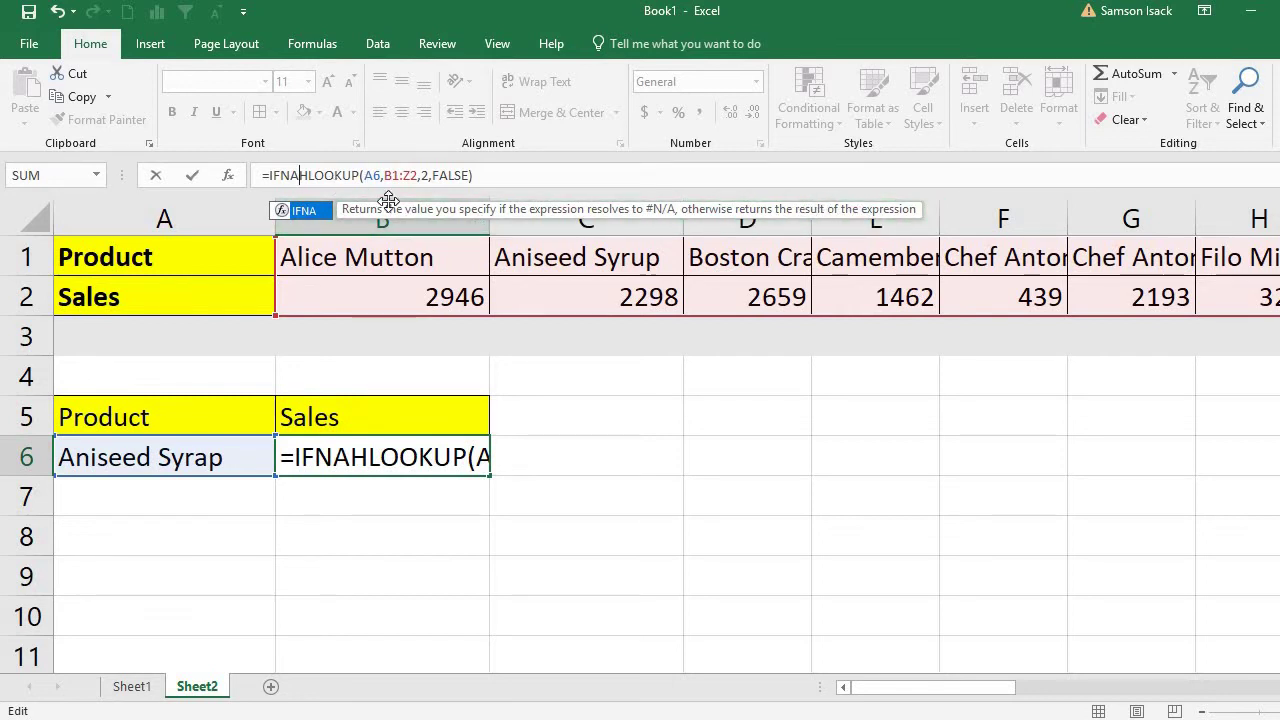
{"action": "type", "text": "("}
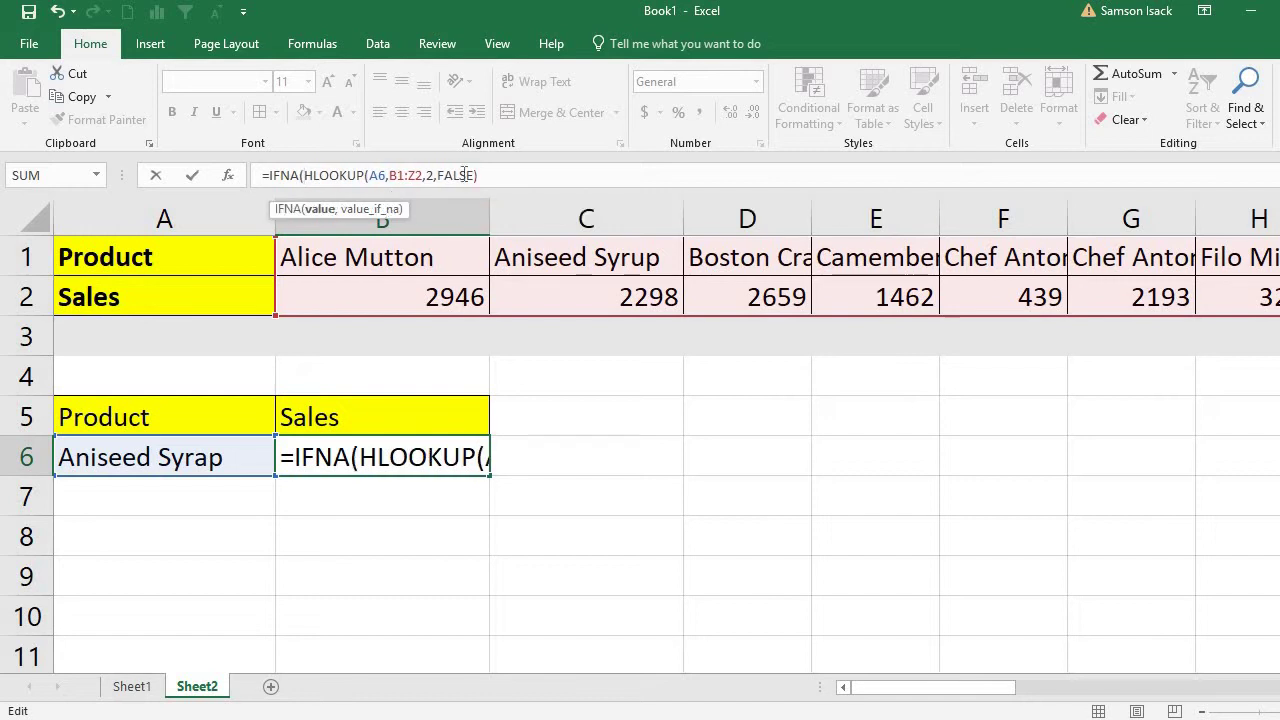
Step: Complete the IFNA formula in B6 with "The Product is Not Available" as the value_if_na argument
{"action": "type", "text": ","}
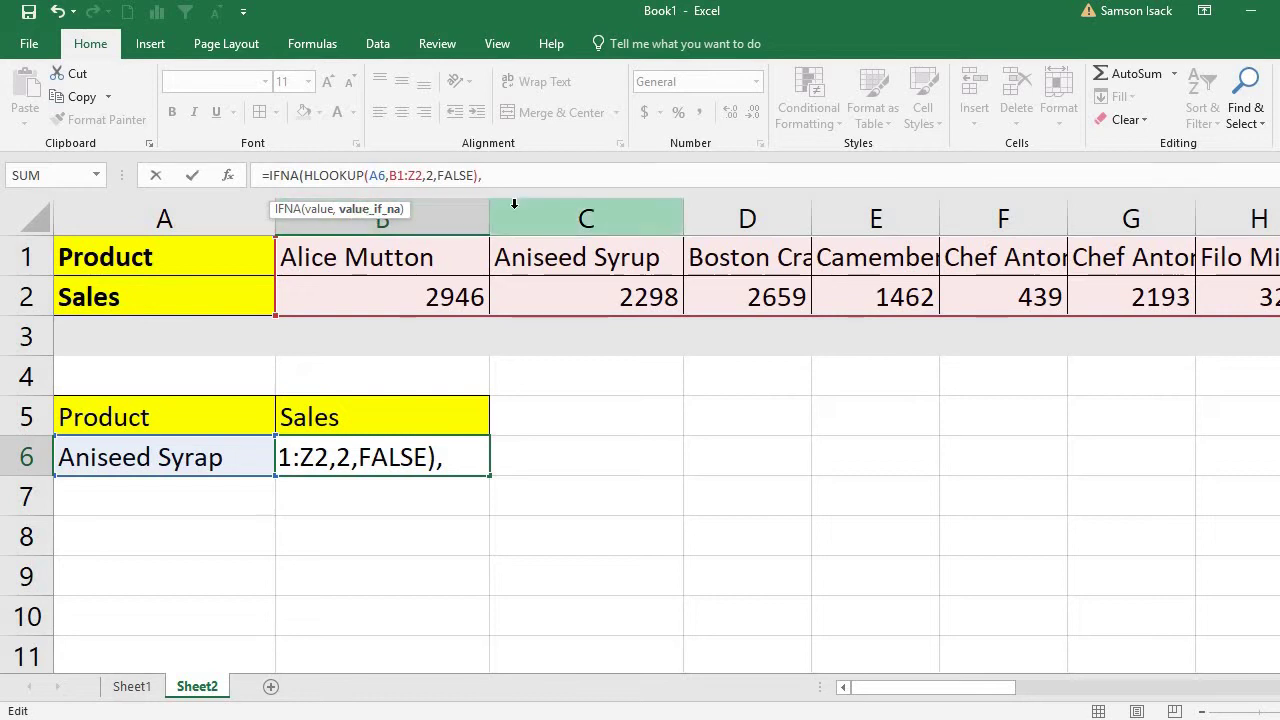
{"action": "type", "text": "\"The"}
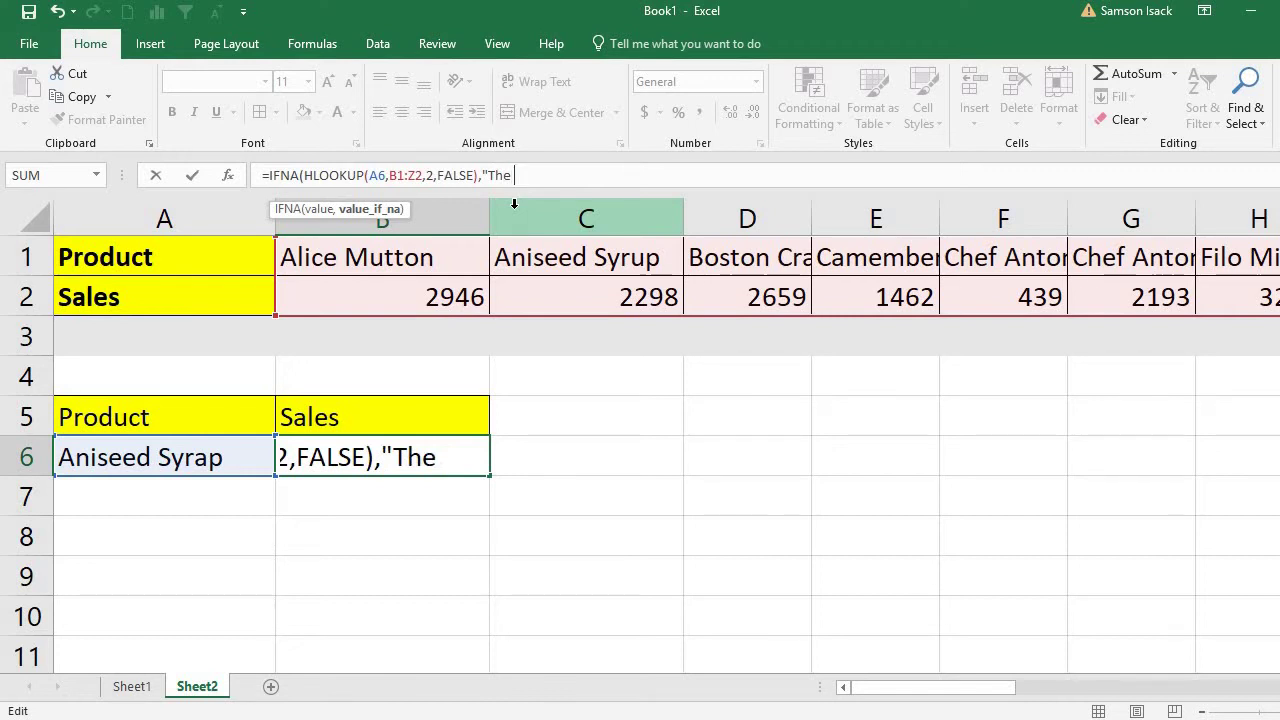
{"action": "type", "text": " Product i"}
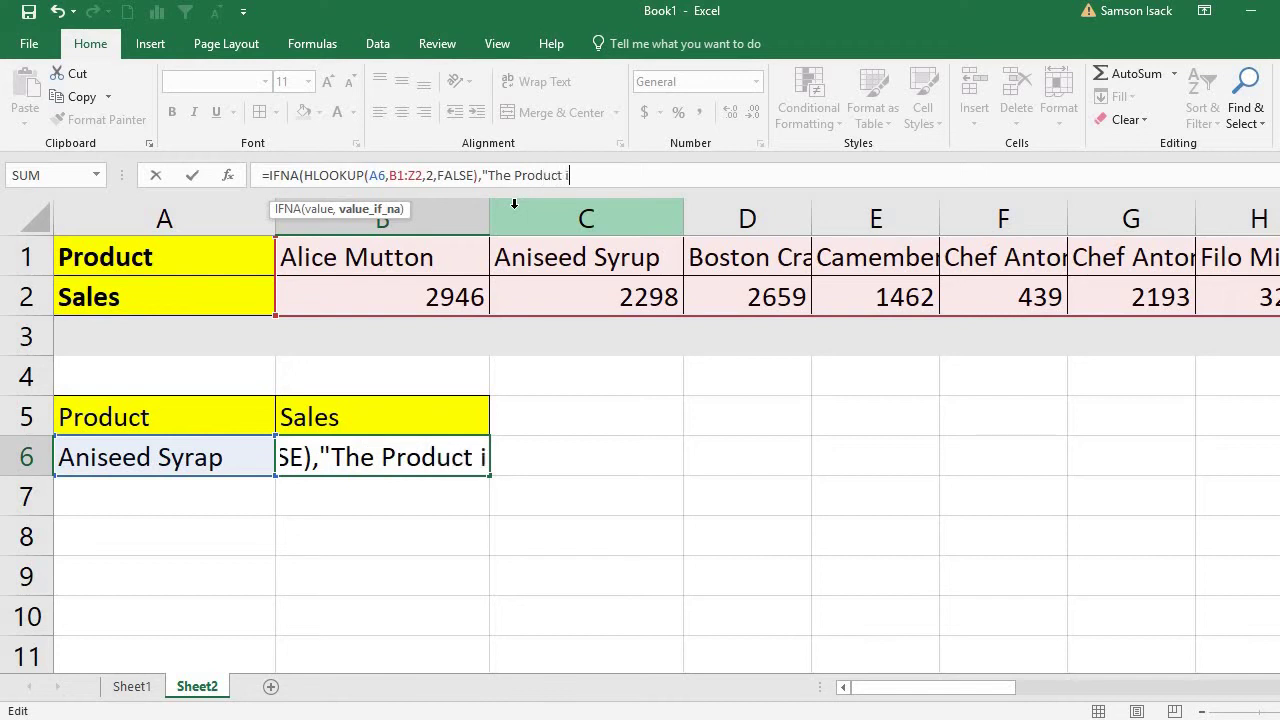
{"action": "type", "text": "s Not Av"}
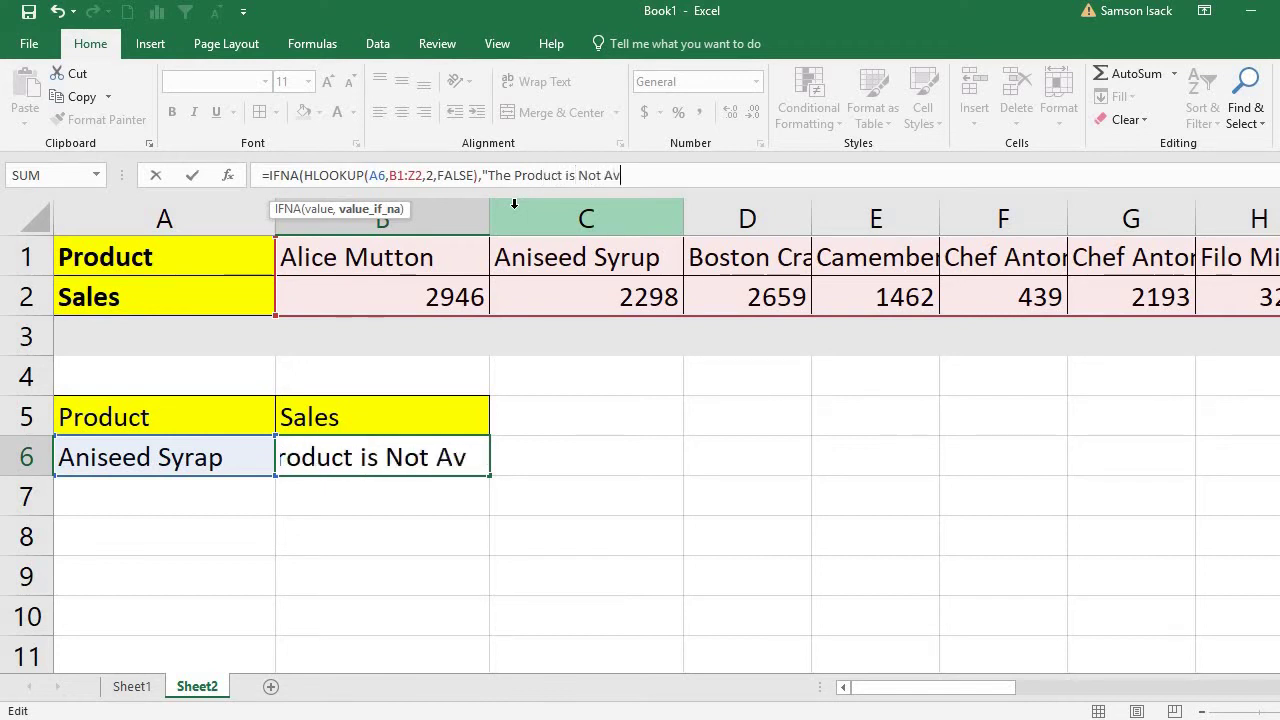
{"action": "type", "text": "ail"}
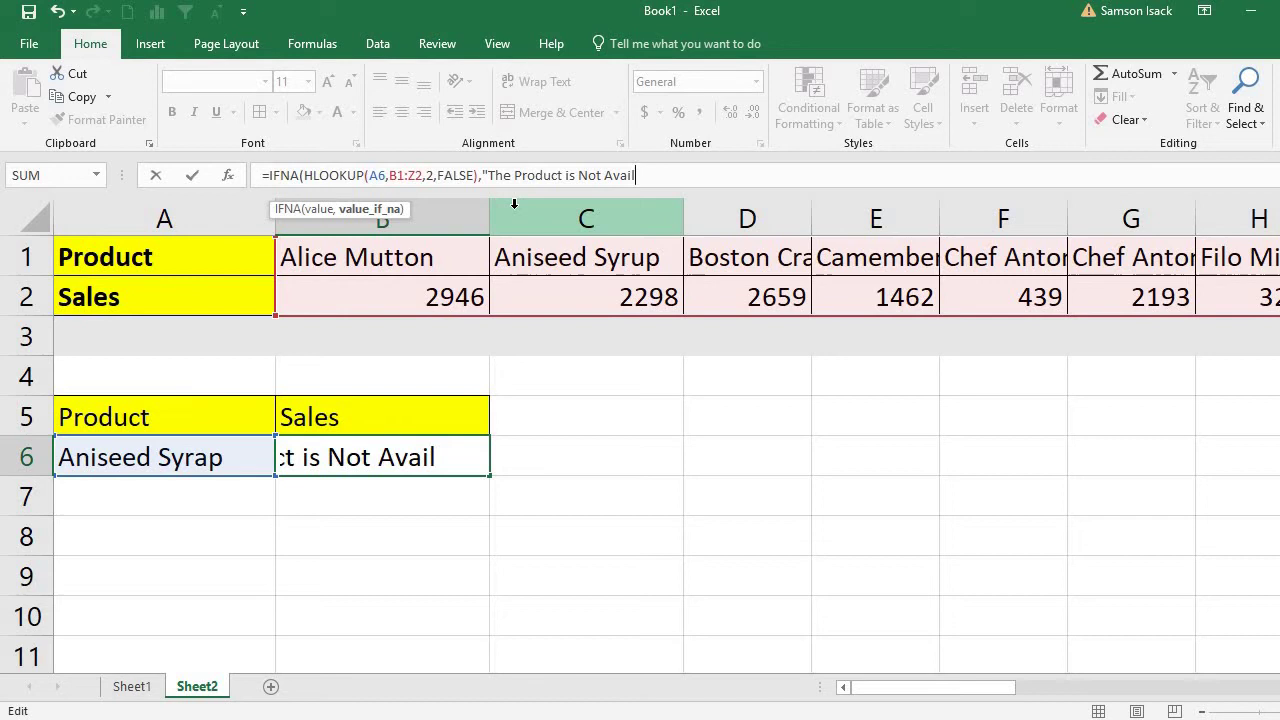
{"action": "type", "text": "able\""}
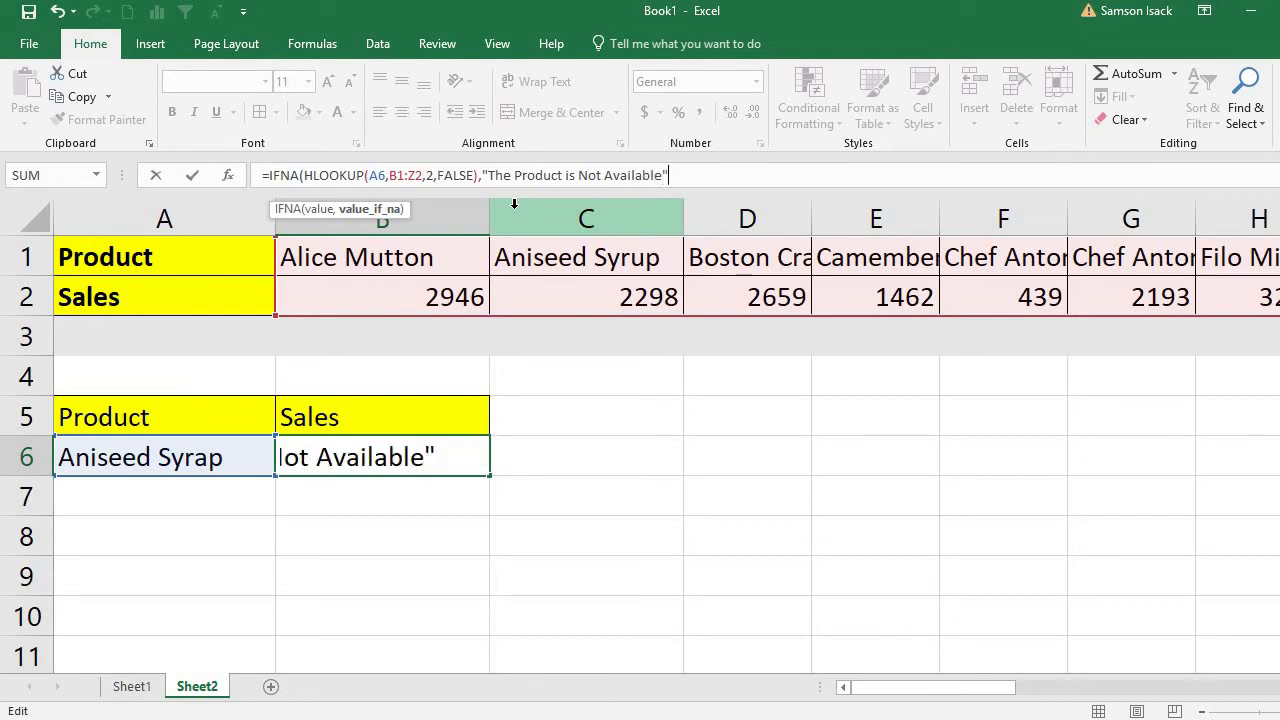
{"action": "type", "text": ")"}
{"action": "key", "text": "Return"}
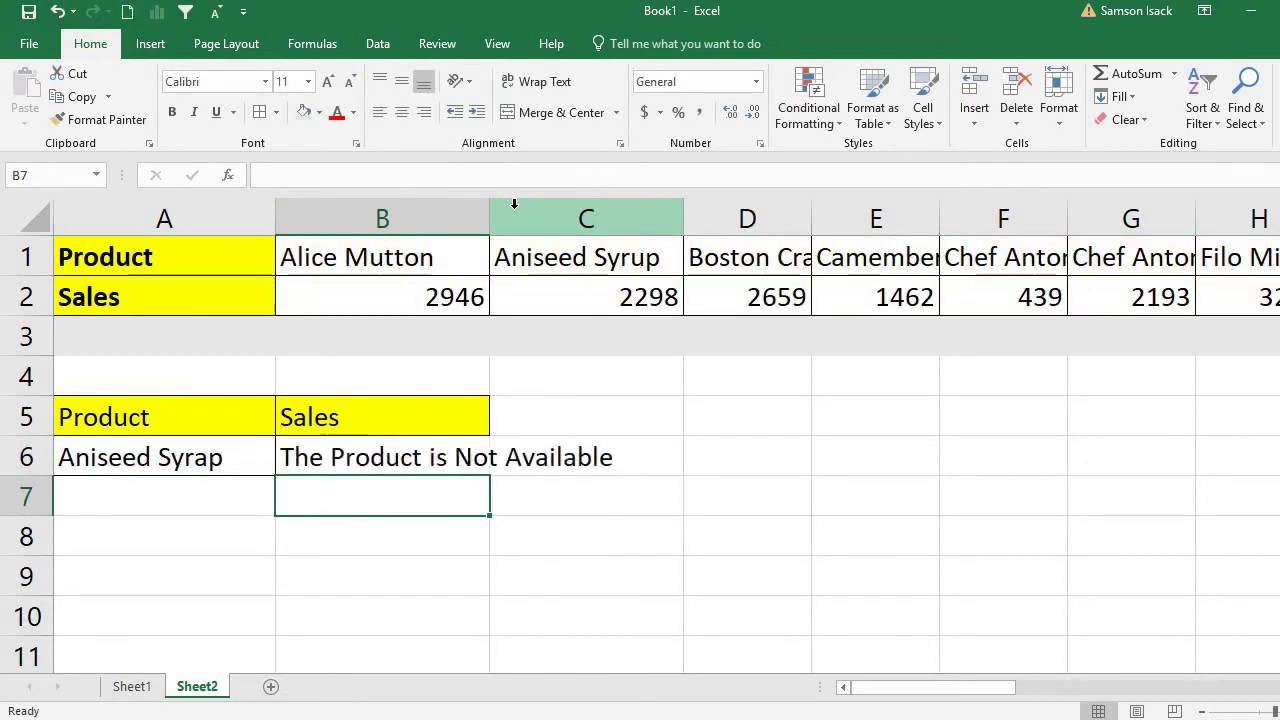
Step: Correct the product name in A6 to Aniseed Syrup and check the result in B6
{"action": "left_click", "coordinate": [201, 458]}
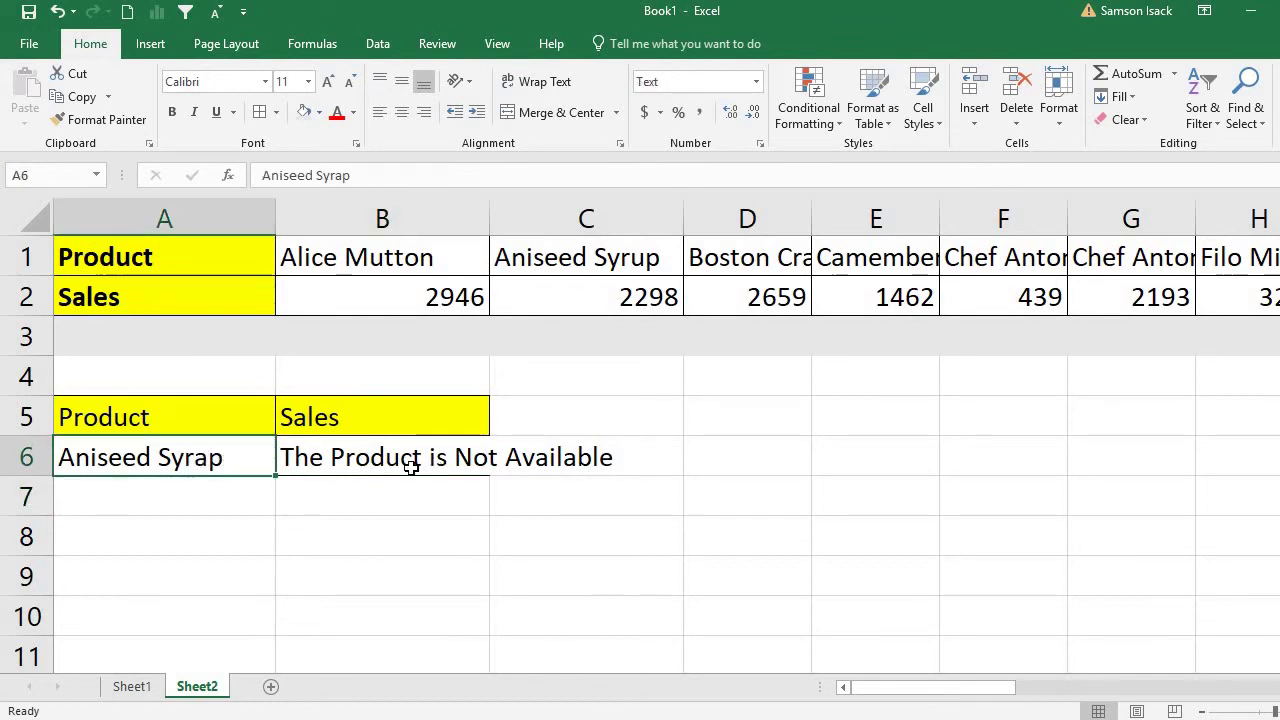
{"action": "double_click", "coordinate": [198, 459]}
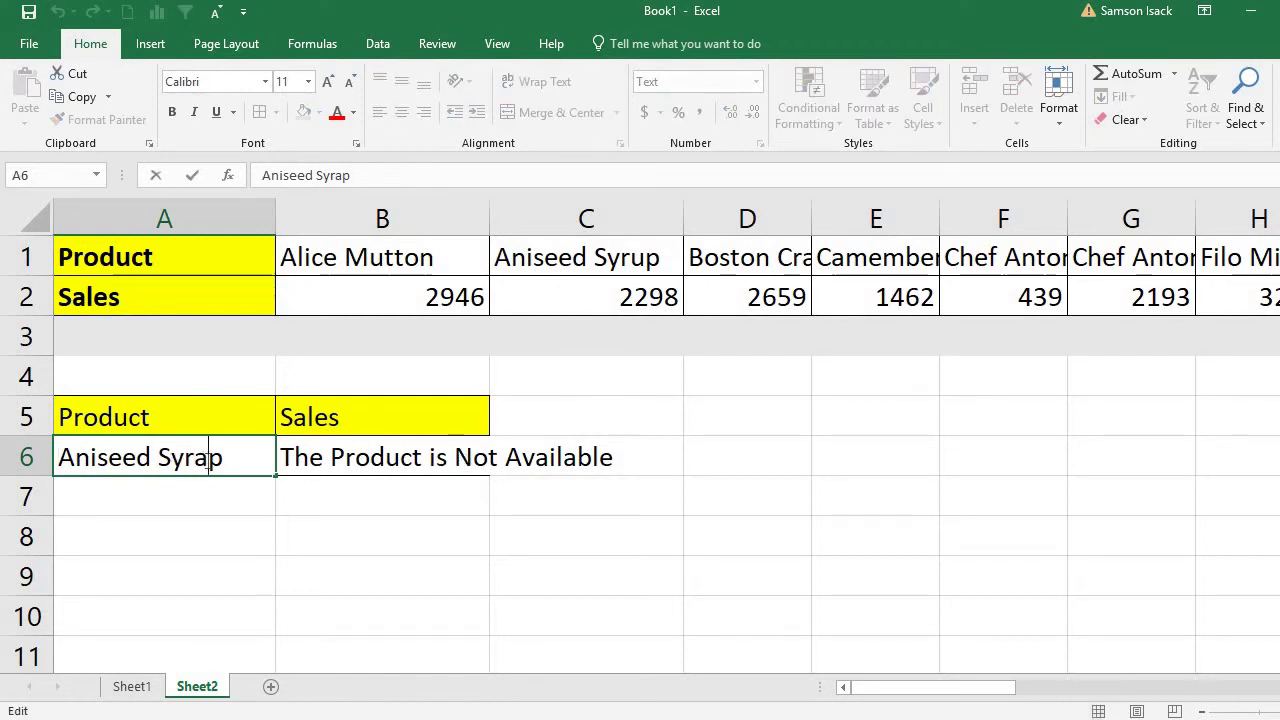
{"action": "key", "text": "Delete"}
{"action": "type", "text": "u"}
{"action": "key", "text": "Return"}
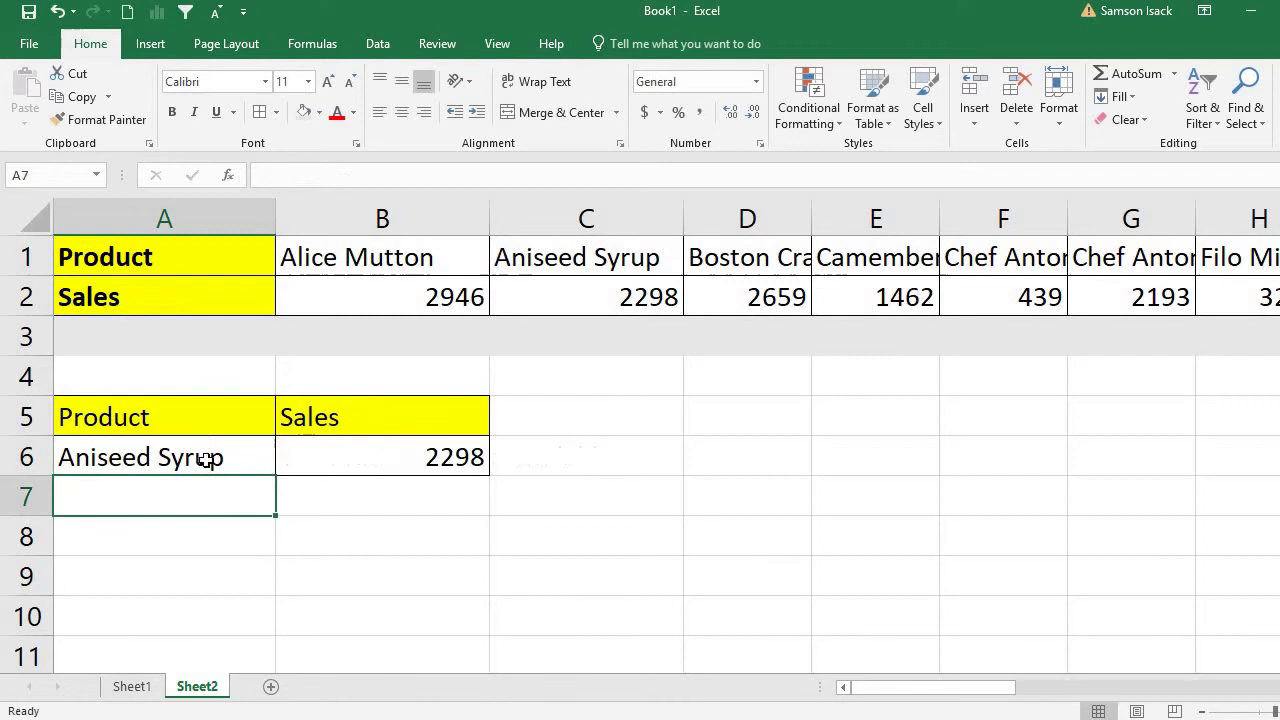
{"action": "left_click", "coordinate": [415, 450]}
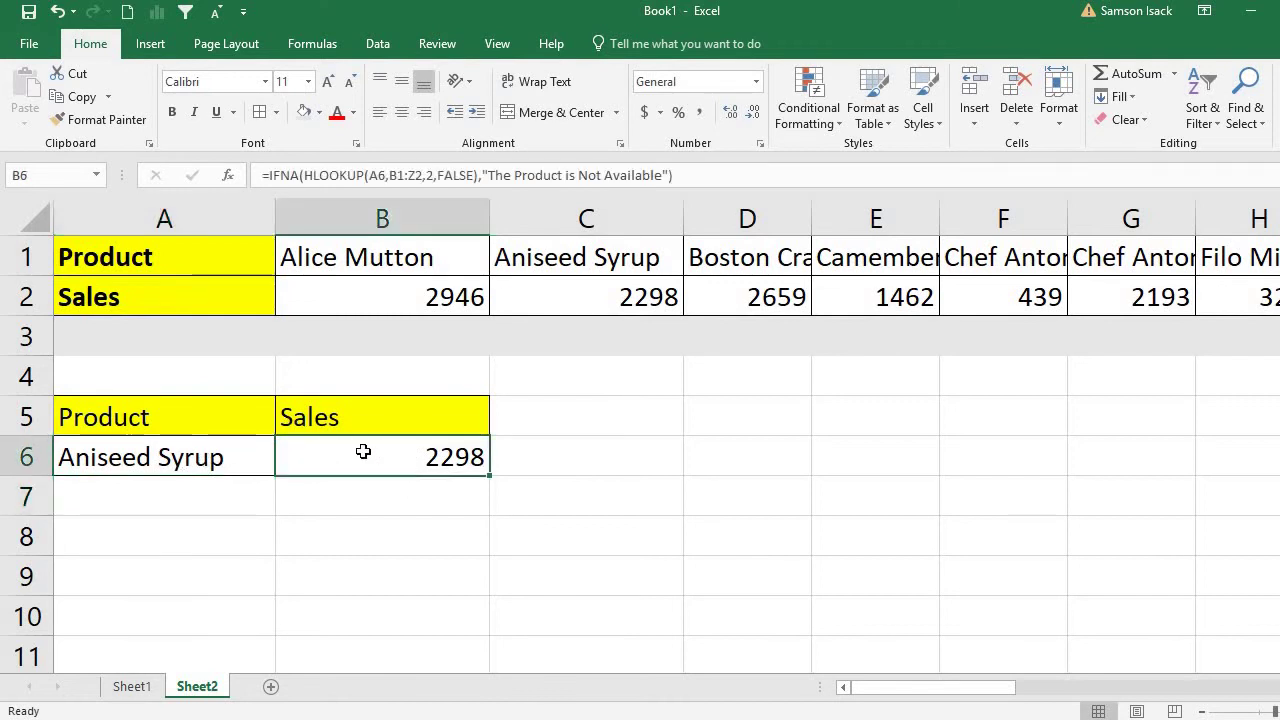
Step: Test the IFNA fallback by changing A6 to Aniseed Syrup6, and restore the name to Aniseed Syrup
{"action": "double_click", "coordinate": [140, 457]}
{"action": "type", "text": "6"}
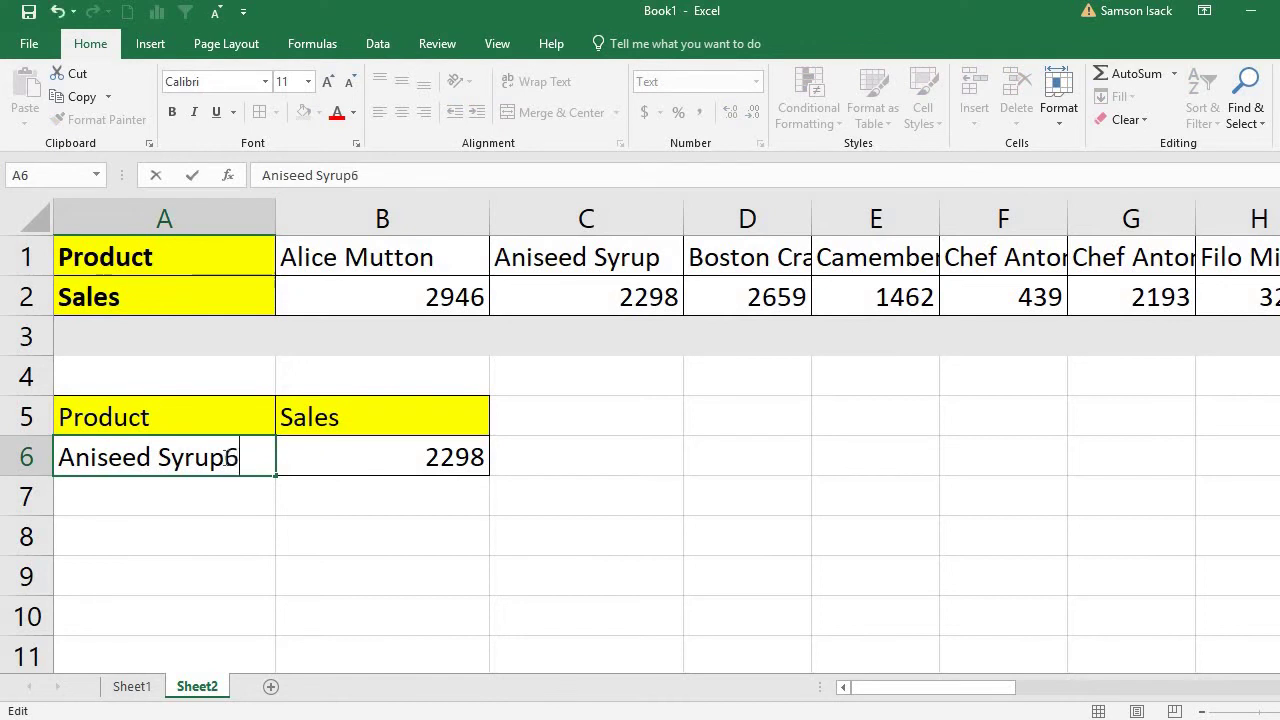
{"action": "key", "text": "Return"}
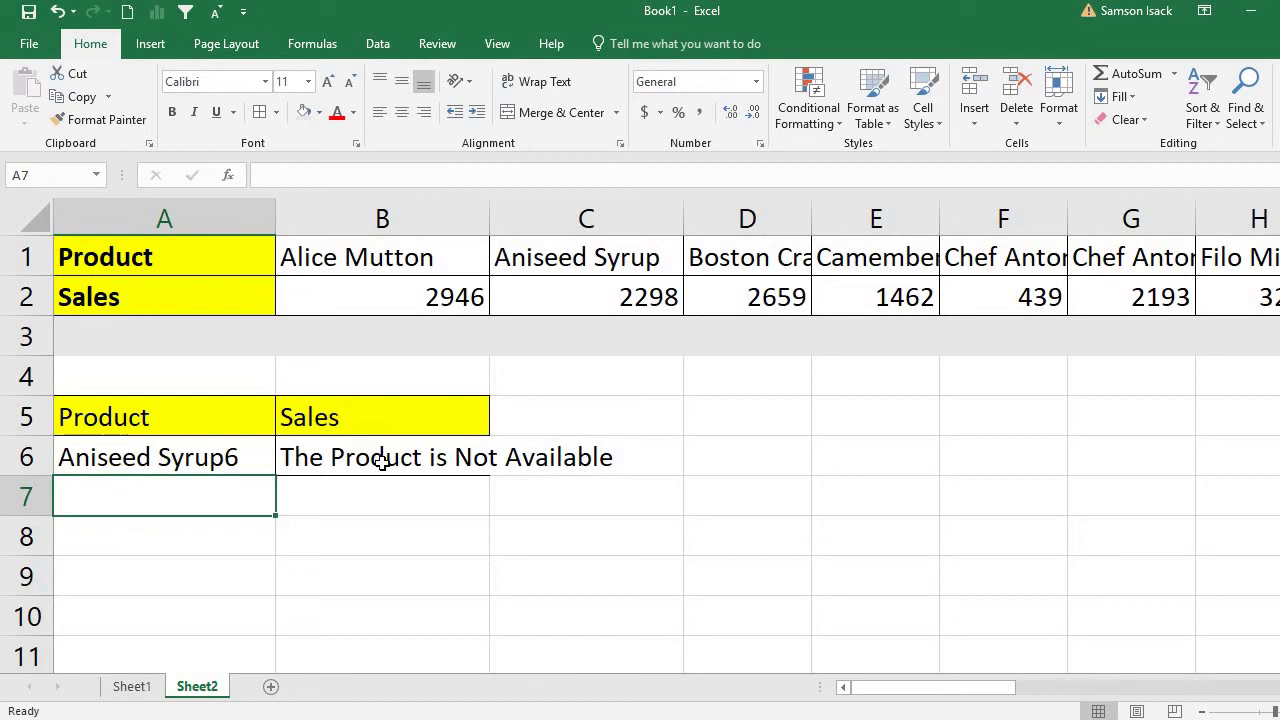
{"action": "left_click", "coordinate": [382, 462]}
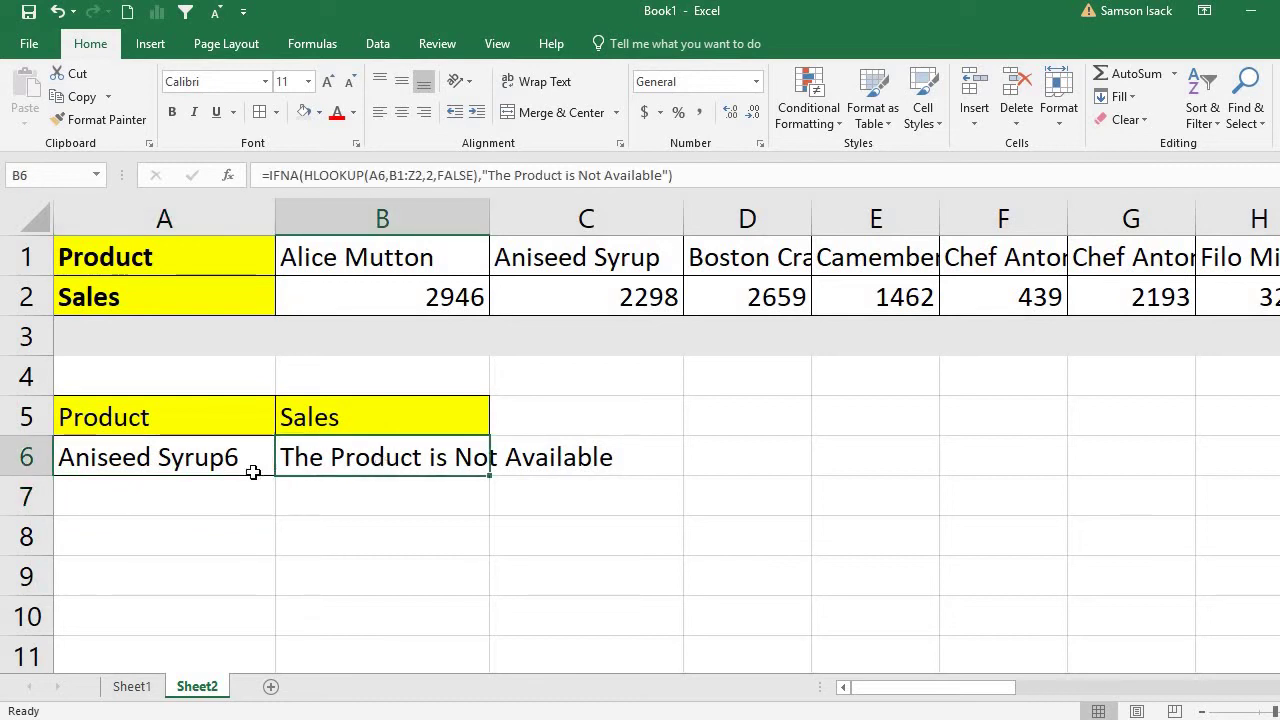
{"action": "double_click", "coordinate": [256, 460]}
{"action": "key", "text": "BackSpace"}
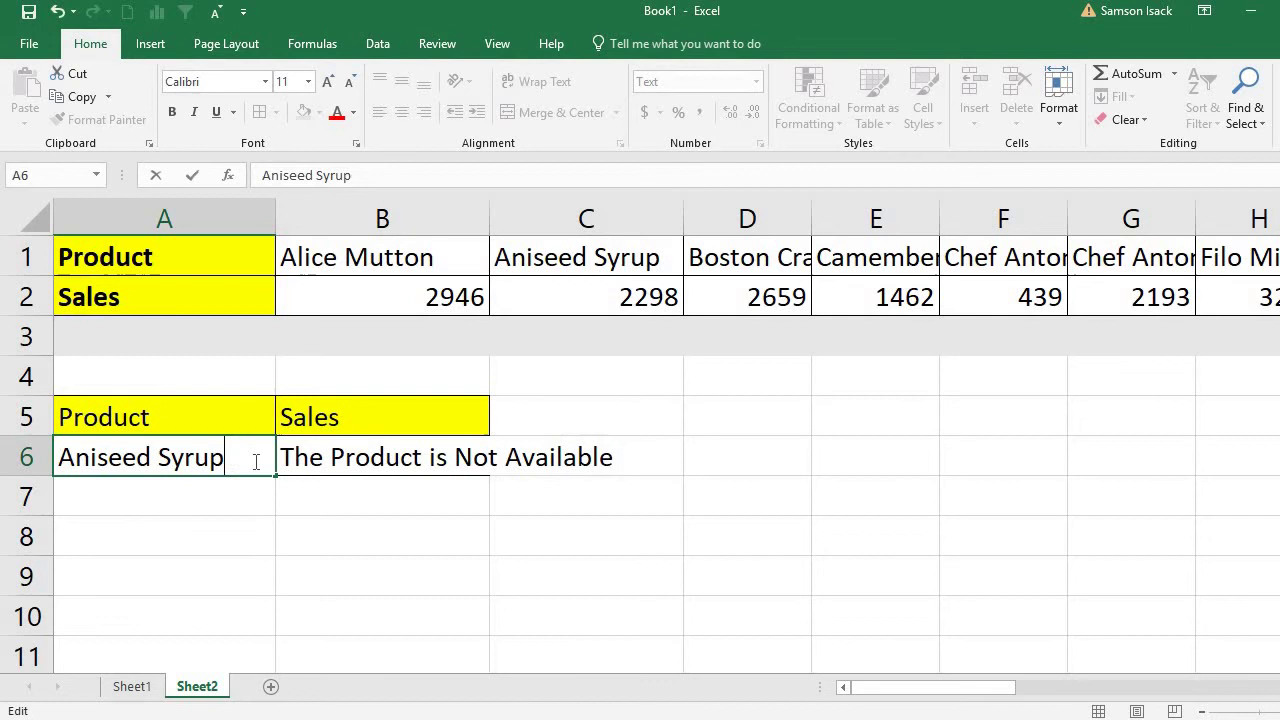
{"action": "key", "text": "Return"}
{"action": "left_click", "coordinate": [252, 460]}
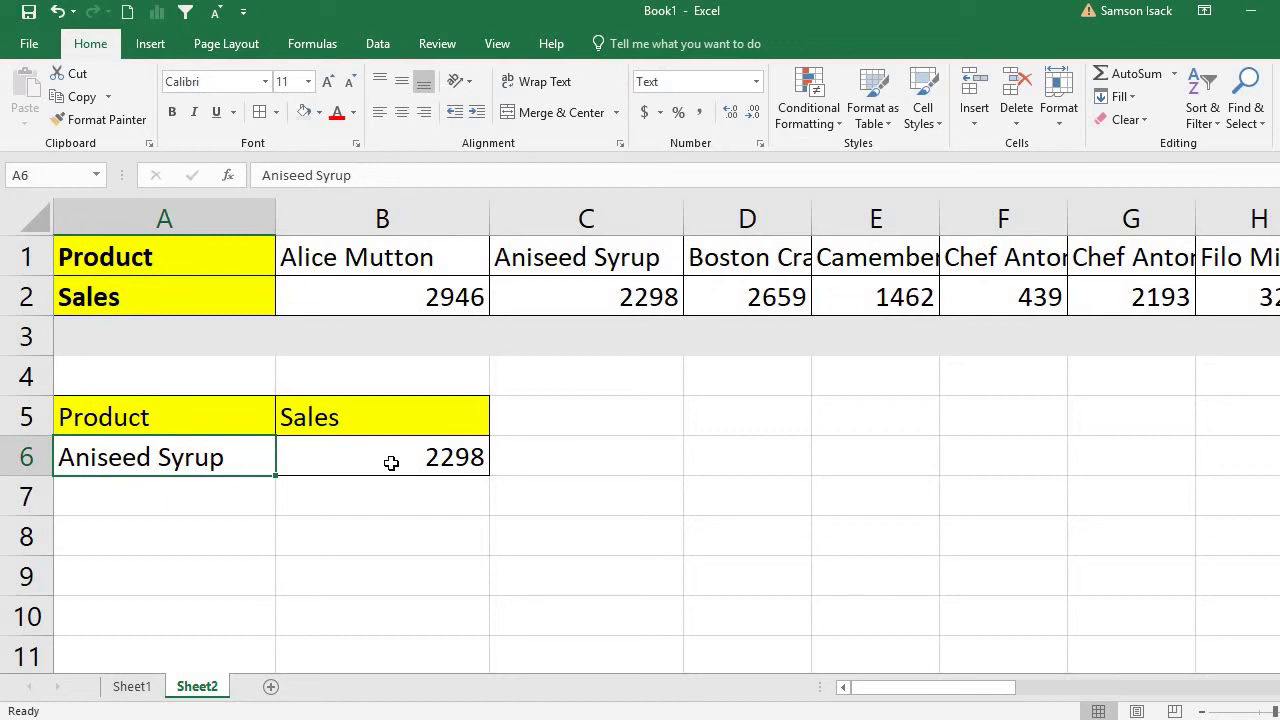
Step: Replace the fallback text in B6's IFNA formula with 0
{"action": "left_click", "coordinate": [328, 460]}
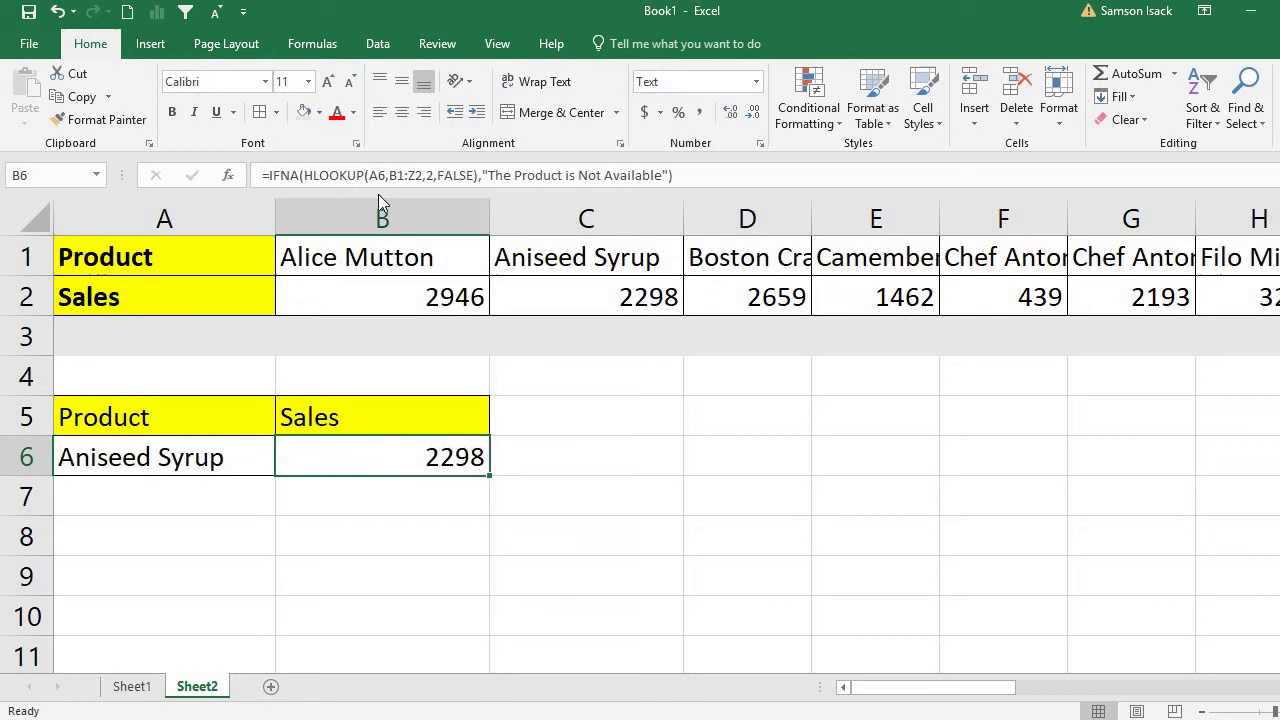
{"action": "left_click_drag", "start_coordinate": [670, 175], "coordinate": [483, 173]}
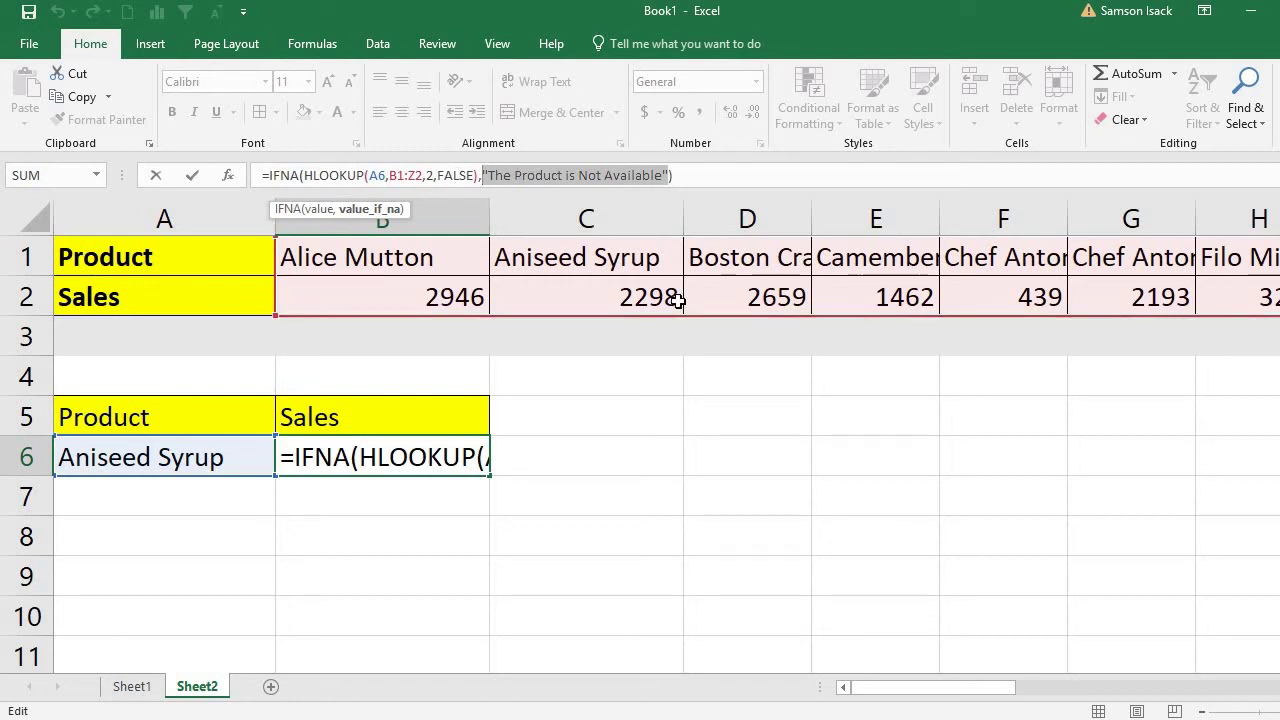
{"action": "type", "text": "0"}
{"action": "key", "text": "Return"}
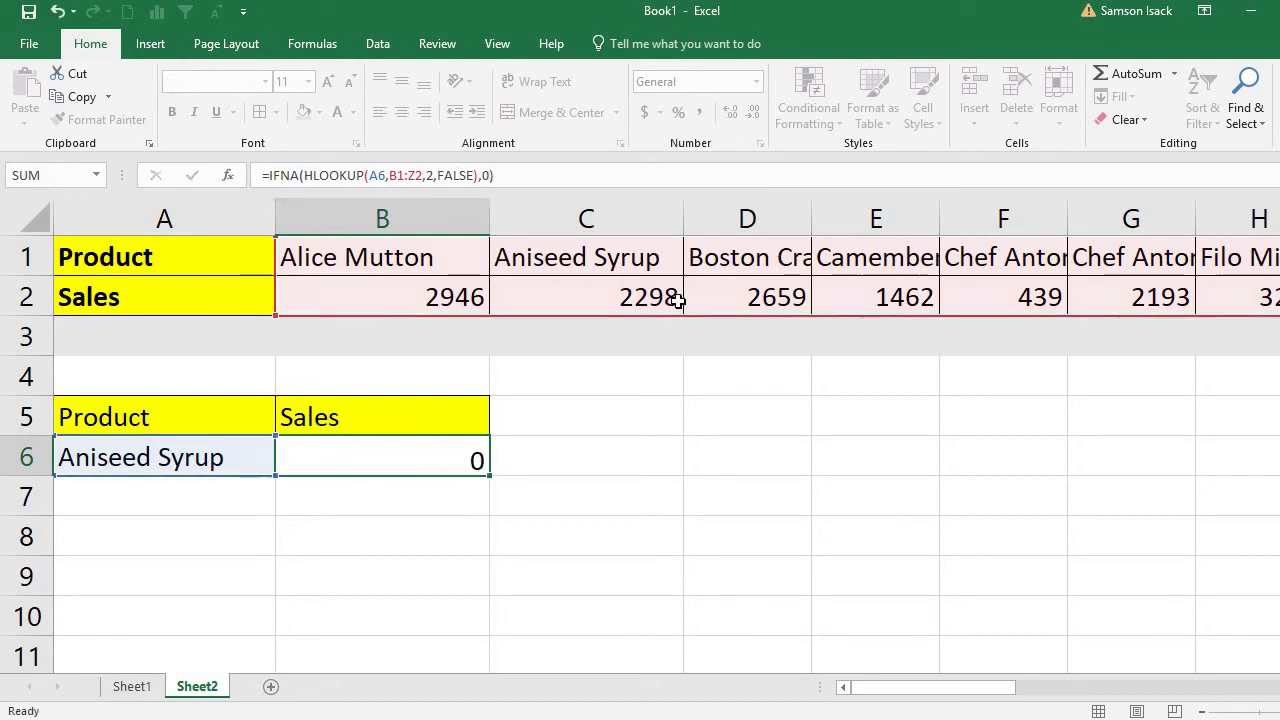
Step: Change the product name in A6 to Aniseed Syru and check the IFNA result in B6
{"action": "double_click", "coordinate": [229, 460]}
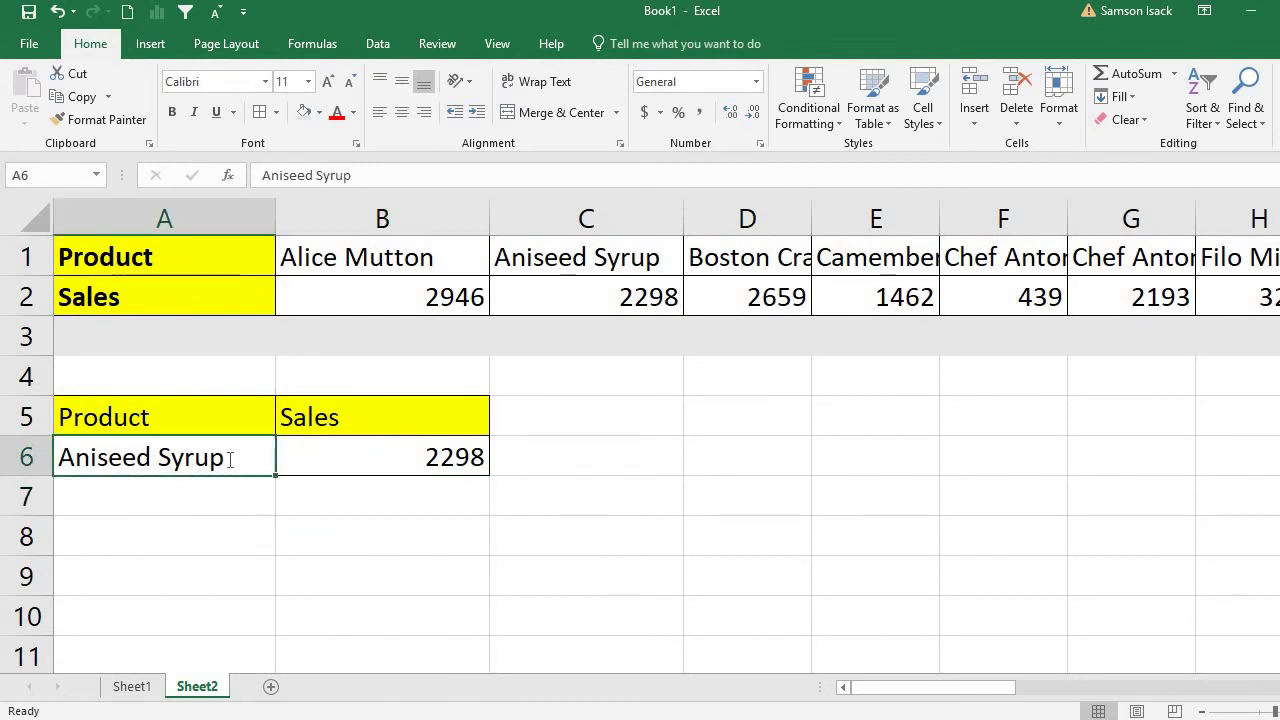
{"action": "type", "text": "9"}
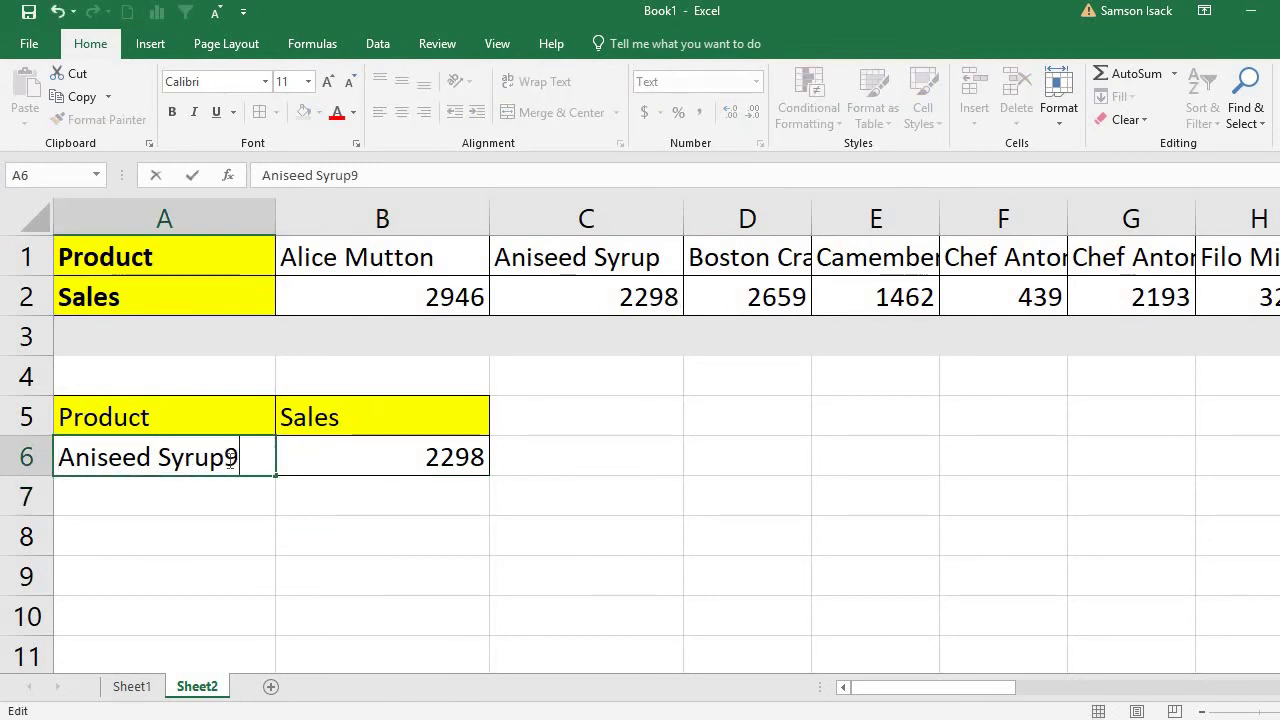
{"action": "key", "text": "BackSpace"}
{"action": "key", "text": "BackSpace"}
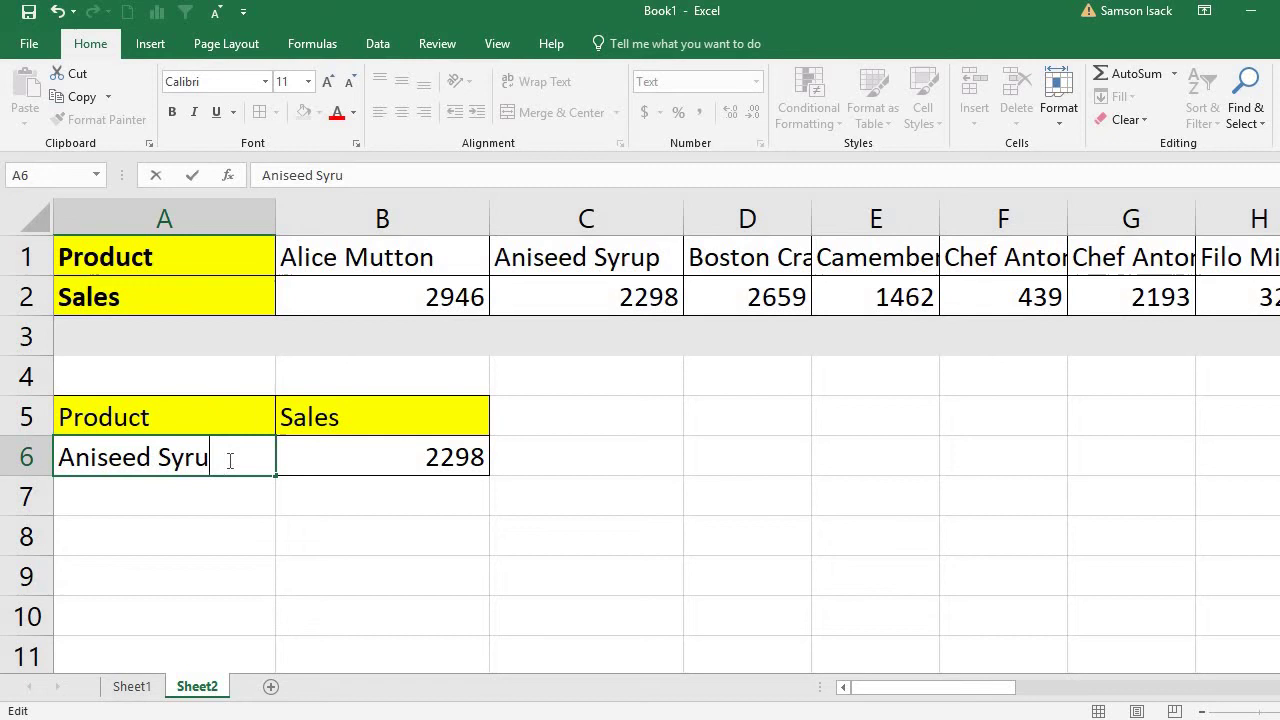
{"action": "key", "text": "Return"}
{"action": "left_click", "coordinate": [386, 463]}
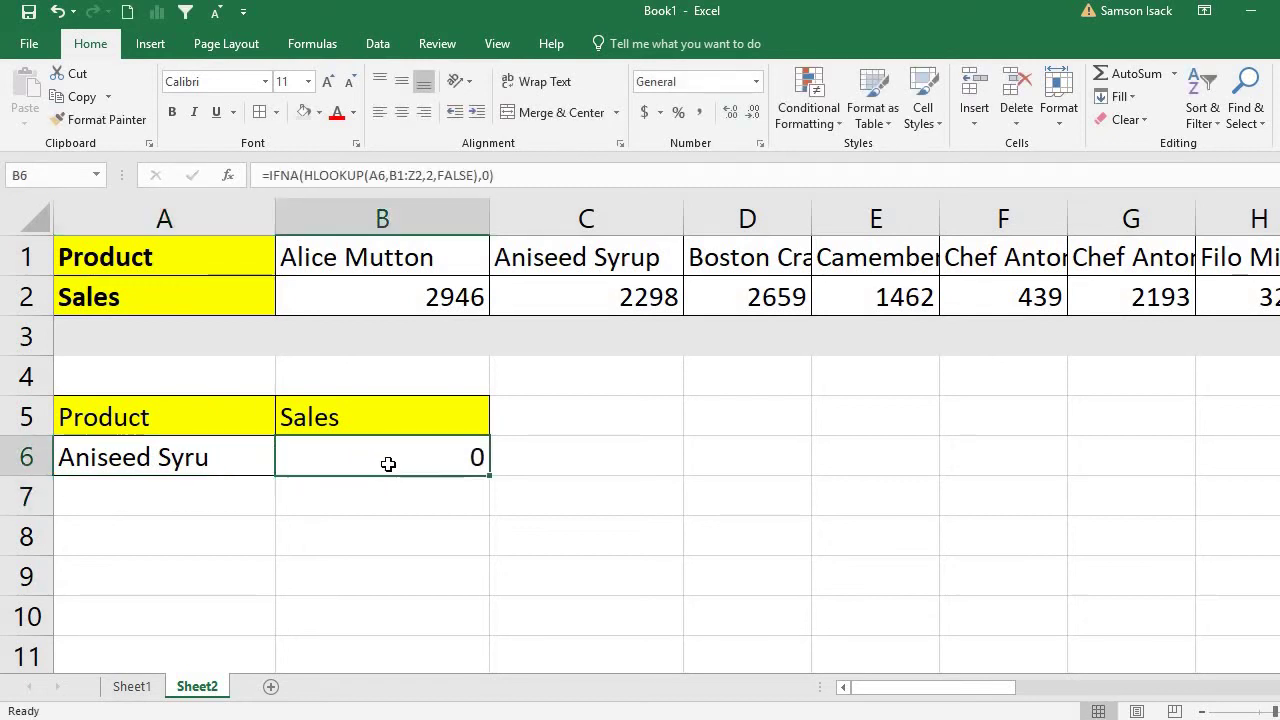
Step: Correct the product name in A6 to Aniseed Syrup
{"action": "double_click", "coordinate": [220, 455]}
{"action": "type", "text": "p"}
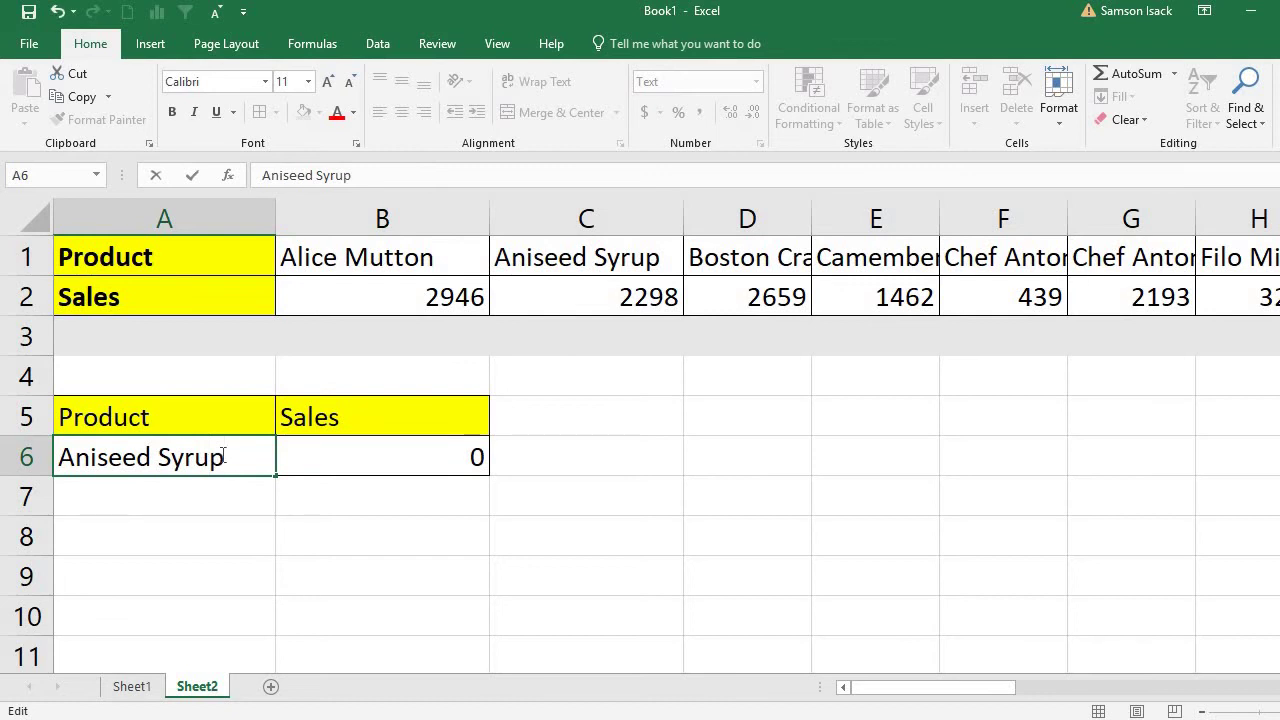
{"action": "key", "text": "Return"}
Step: Add list data validation to A6 with the product names in =$B$1:$Z$1 as its source
{"action": "left_click", "coordinate": [263, 460]}
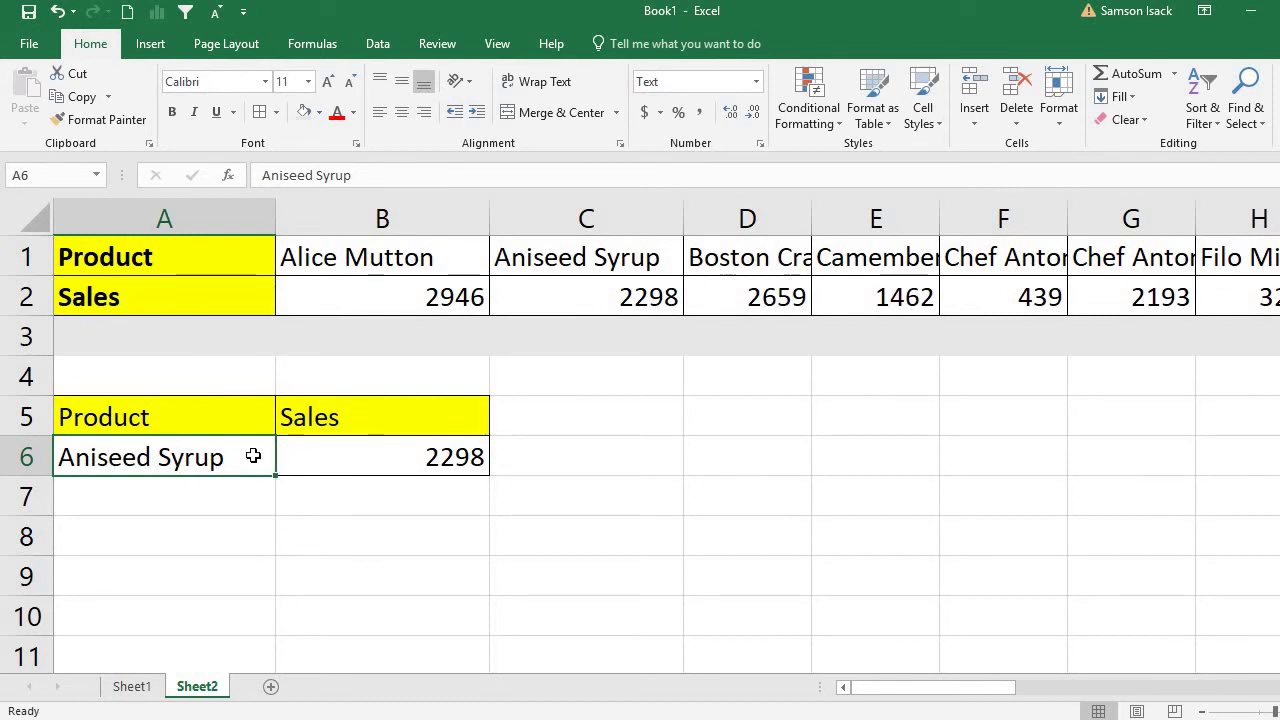
{"action": "left_click", "coordinate": [381, 45]}
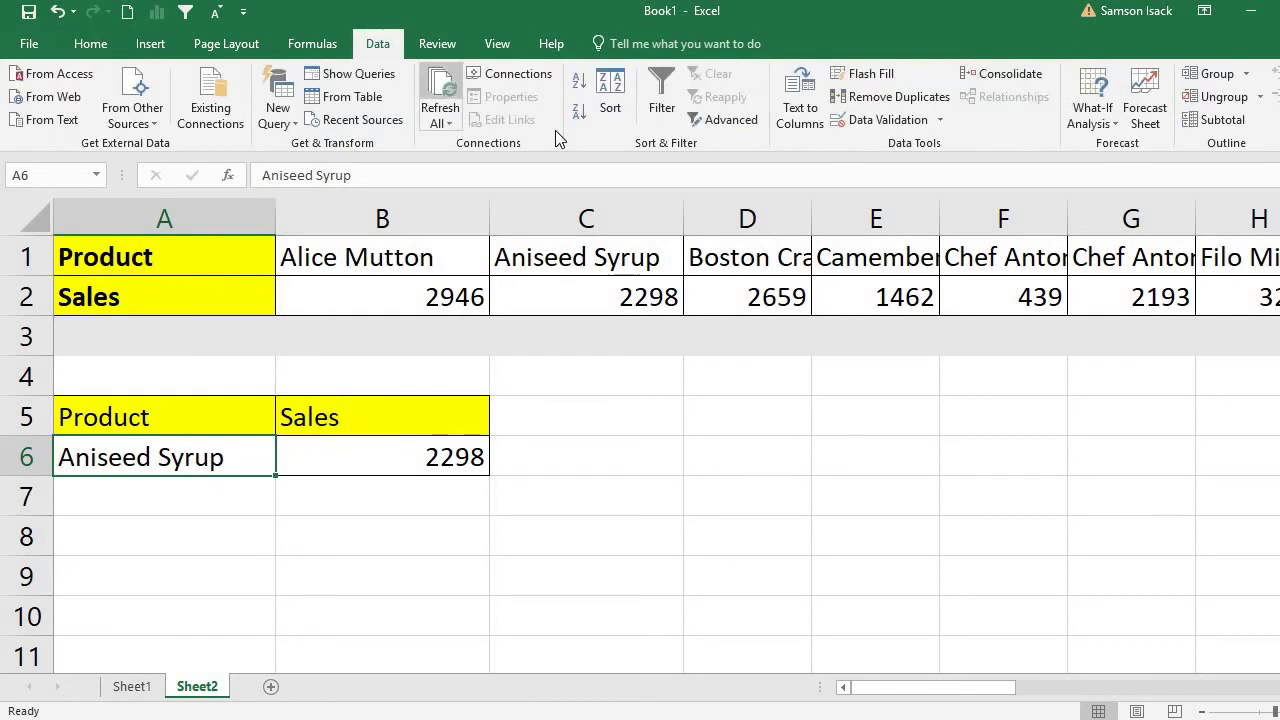
{"action": "left_click", "coordinate": [883, 121]}
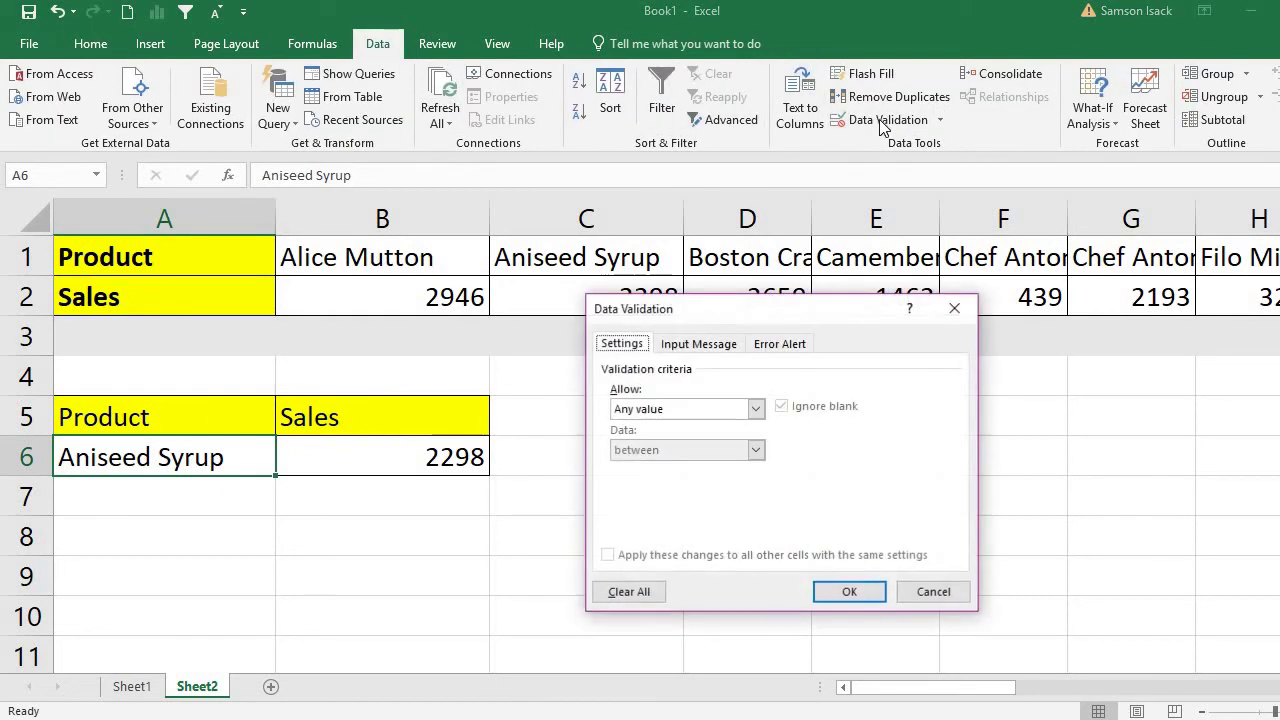
{"action": "left_click", "coordinate": [726, 410]}
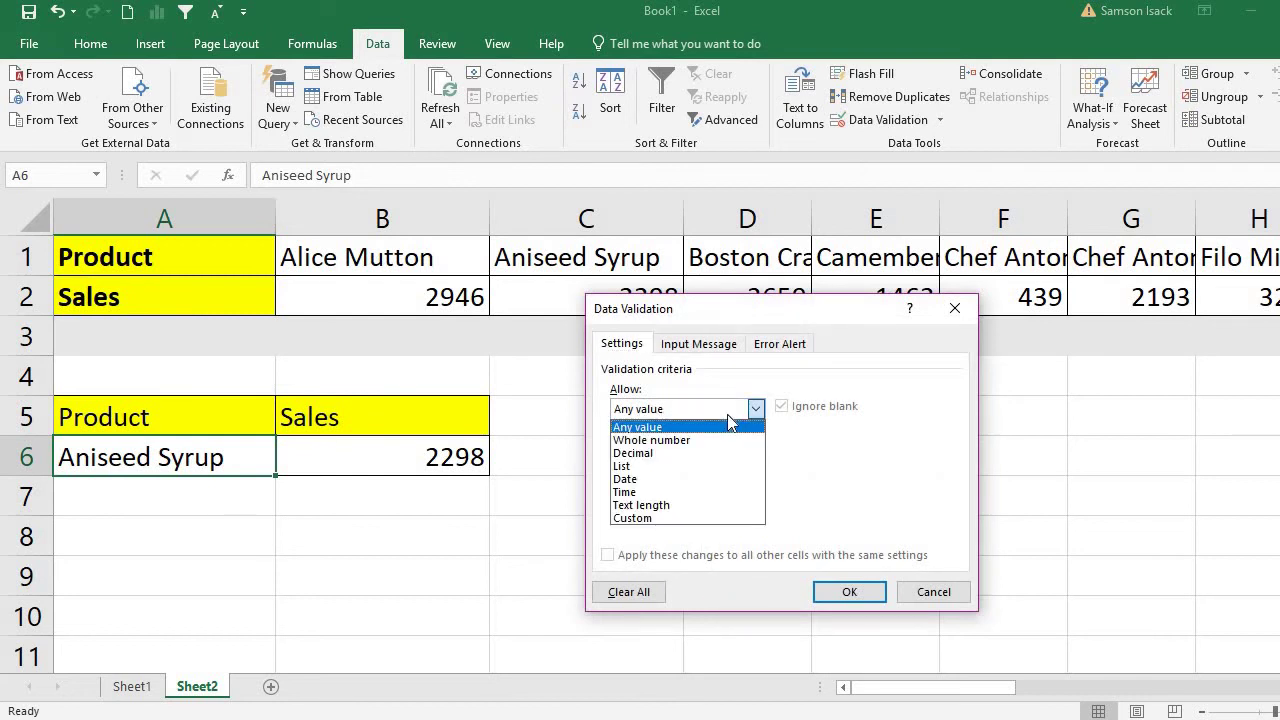
{"action": "left_click", "coordinate": [654, 465]}
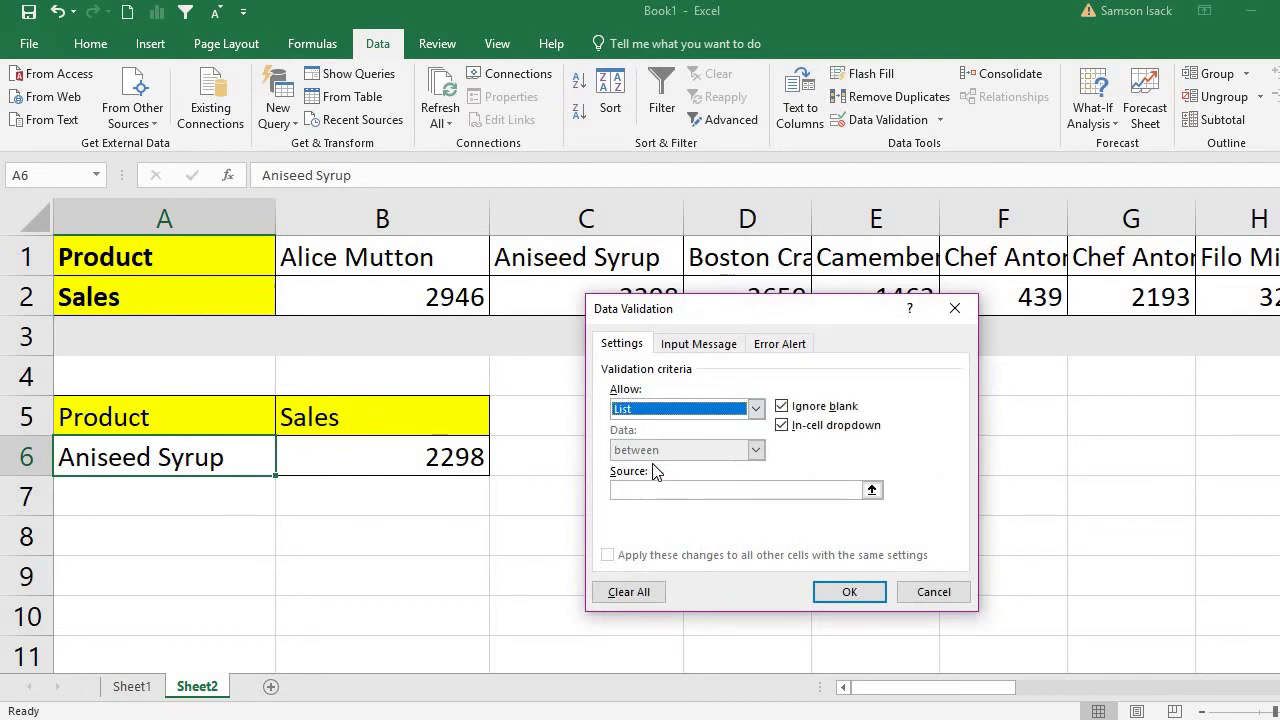
{"action": "left_click", "coordinate": [872, 490]}
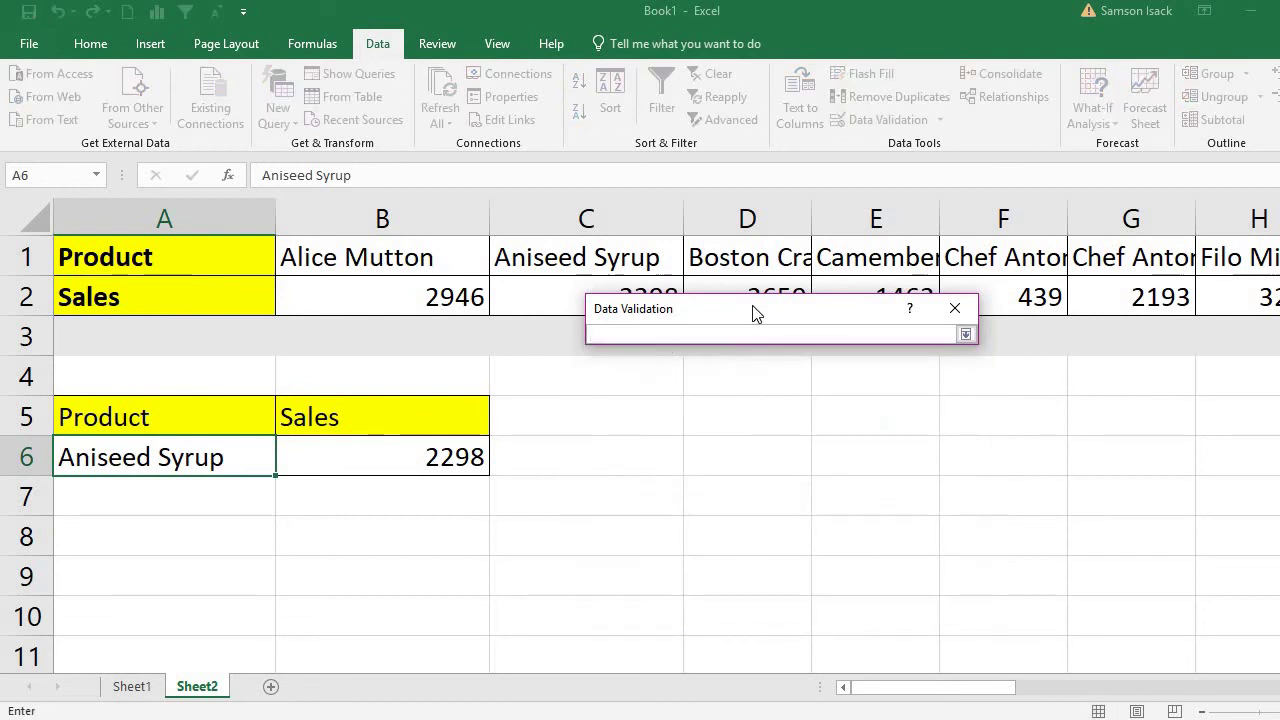
{"action": "left_click_drag", "start_coordinate": [754, 312], "coordinate": [729, 443]}
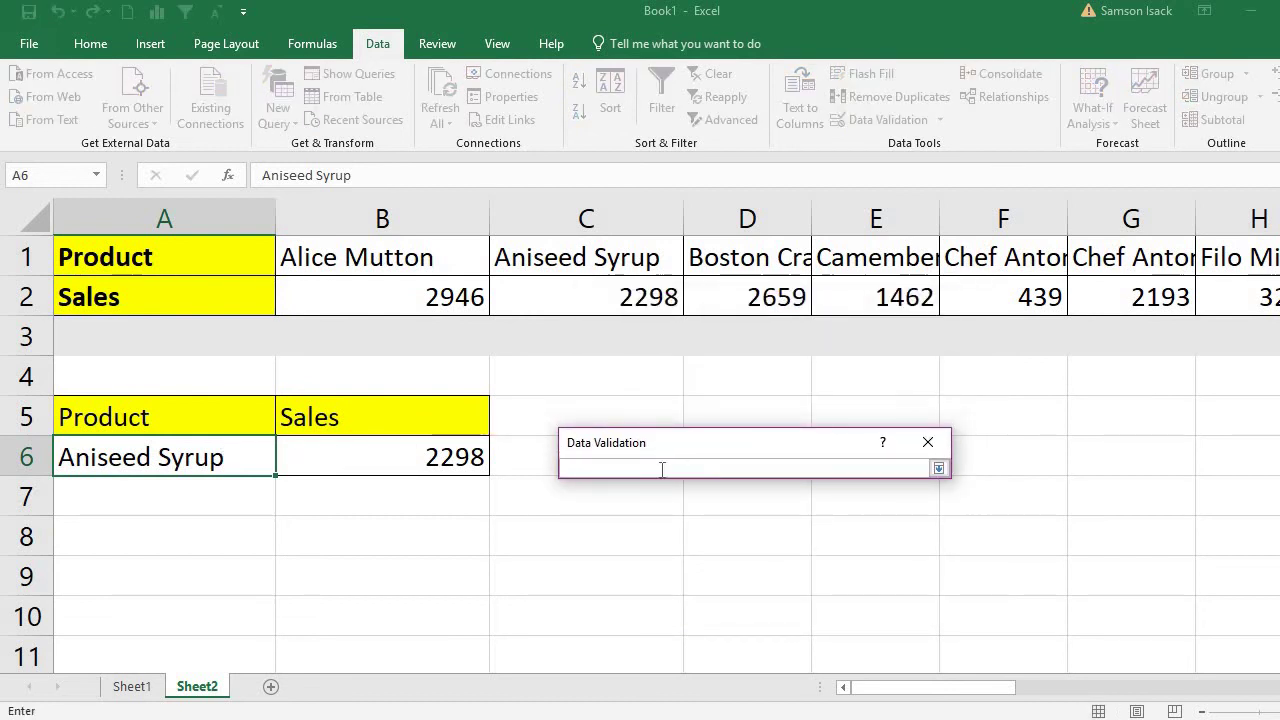
{"action": "left_click", "coordinate": [292, 258]}
{"action": "left_click_drag", "start_coordinate": [510, 265], "coordinate": [1108, 255]}
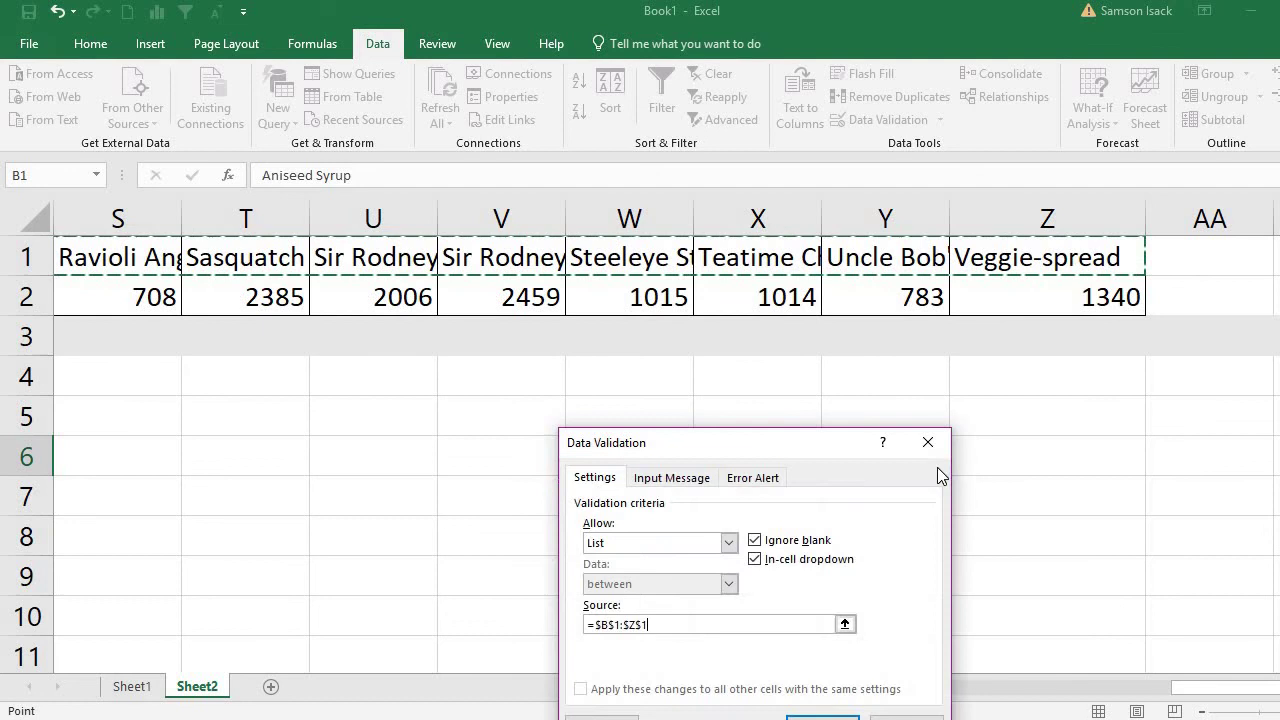
{"action": "left_click", "coordinate": [822, 718]}
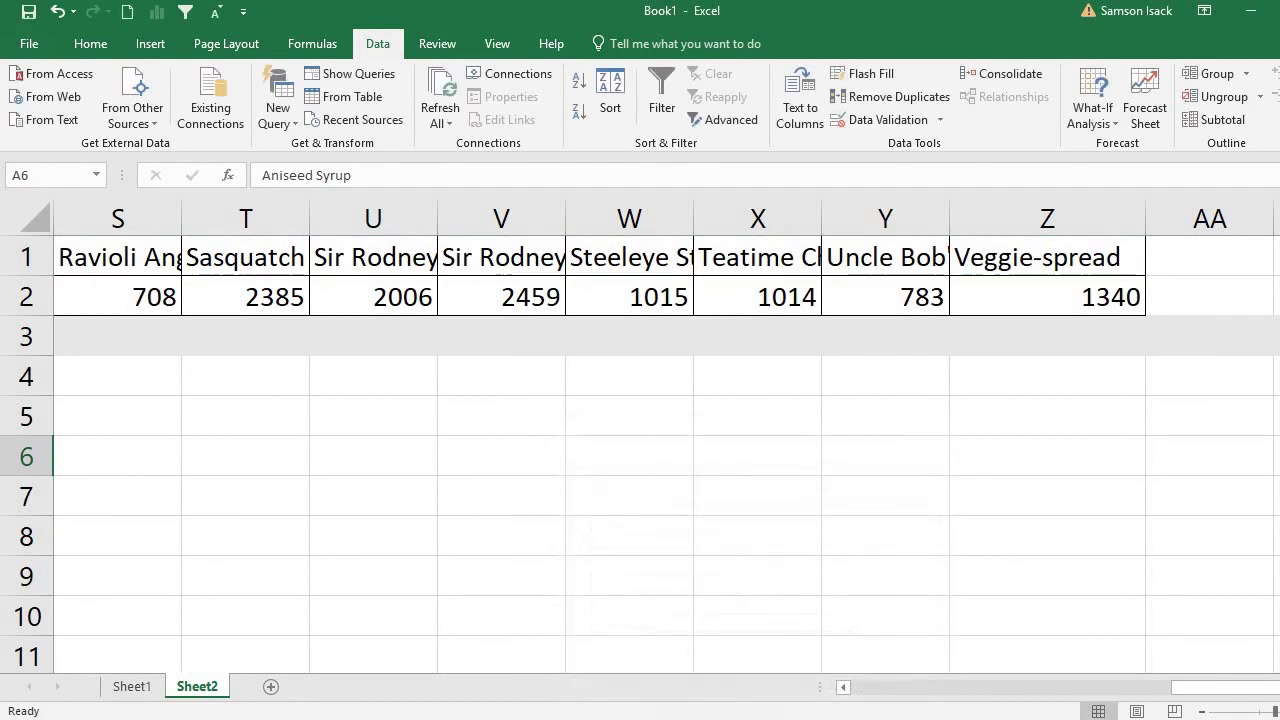
{"action": "left_click_drag", "start_coordinate": [1100, 690], "coordinate": [850, 690]}
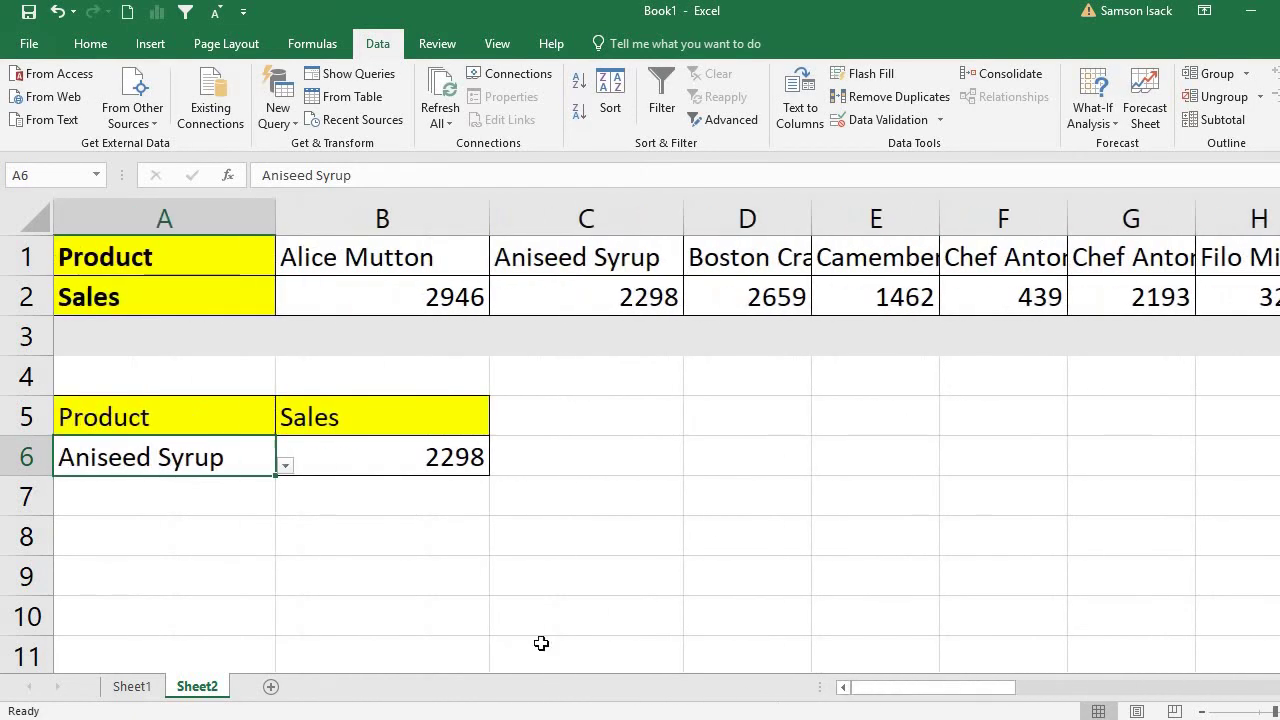
Step: Test A6's product list by choosing Boston Crab Meat, Chef Anton's Gumbo Mix, Ipoh Coffee and Louisiana Hot Spiced Okra in turn
{"action": "left_click", "coordinate": [285, 468]}
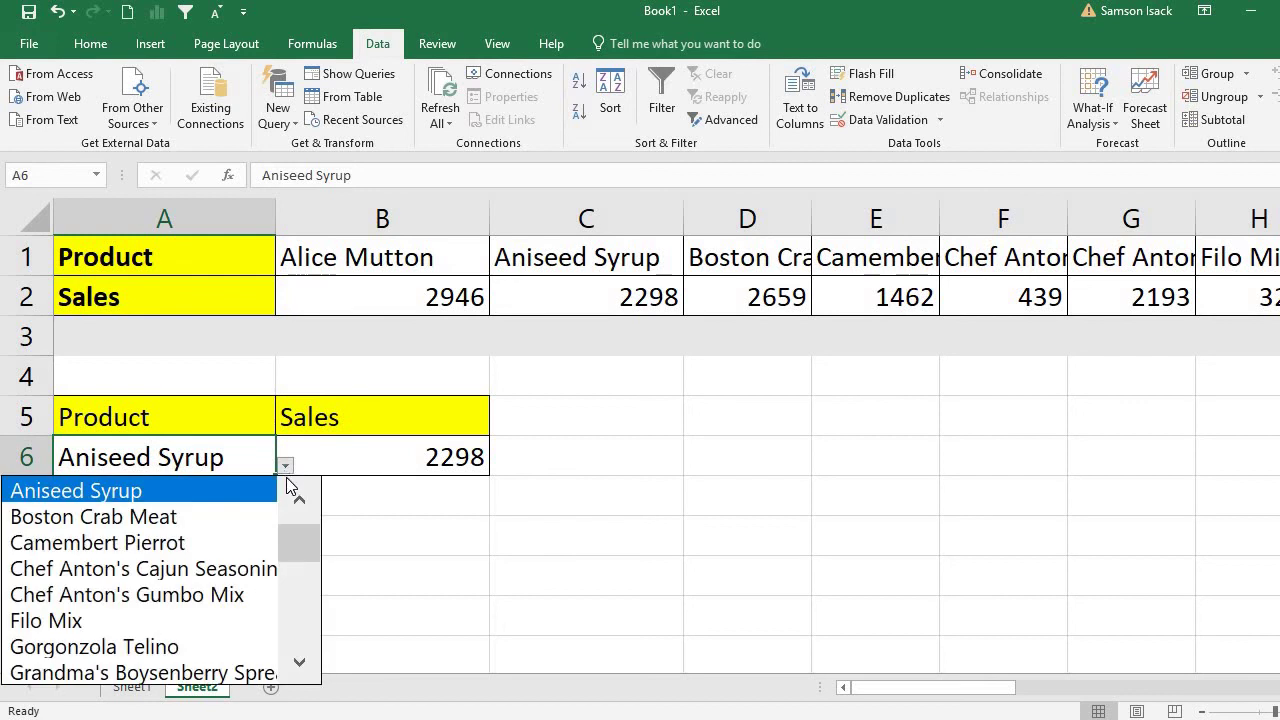
{"action": "left_click", "coordinate": [180, 520]}
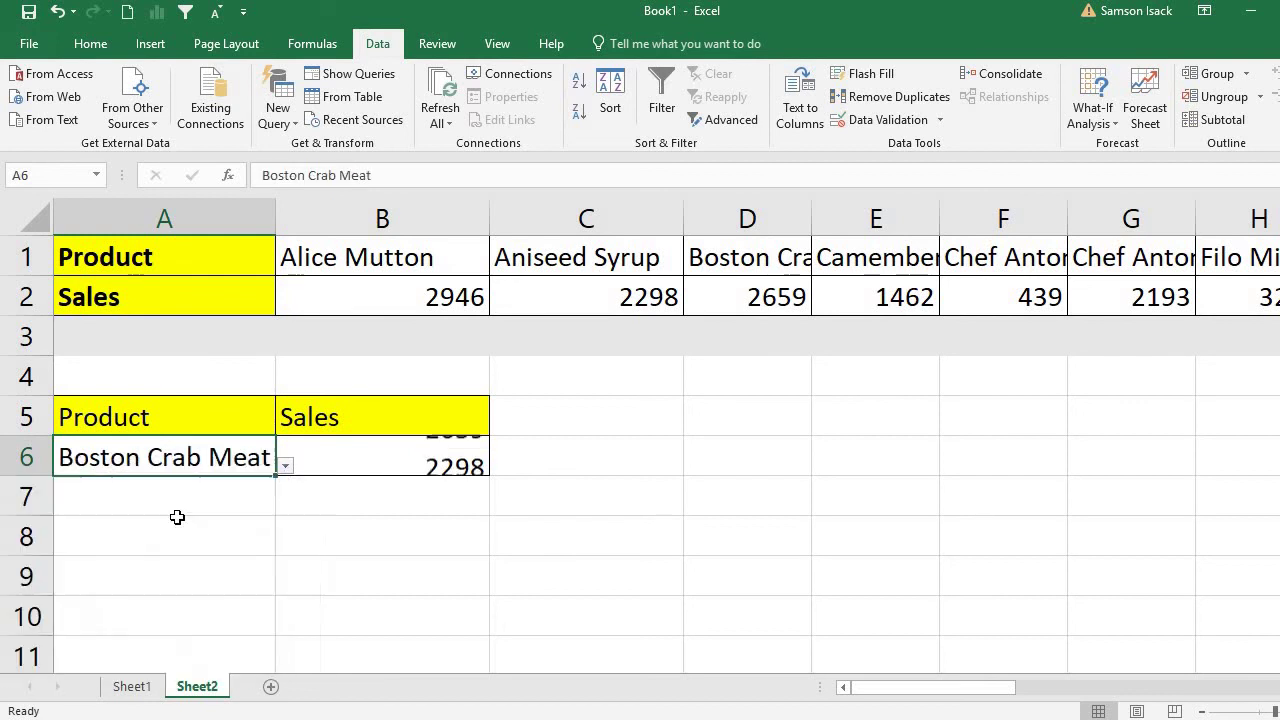
{"action": "left_click", "coordinate": [286, 476]}
{"action": "left_click", "coordinate": [149, 568]}
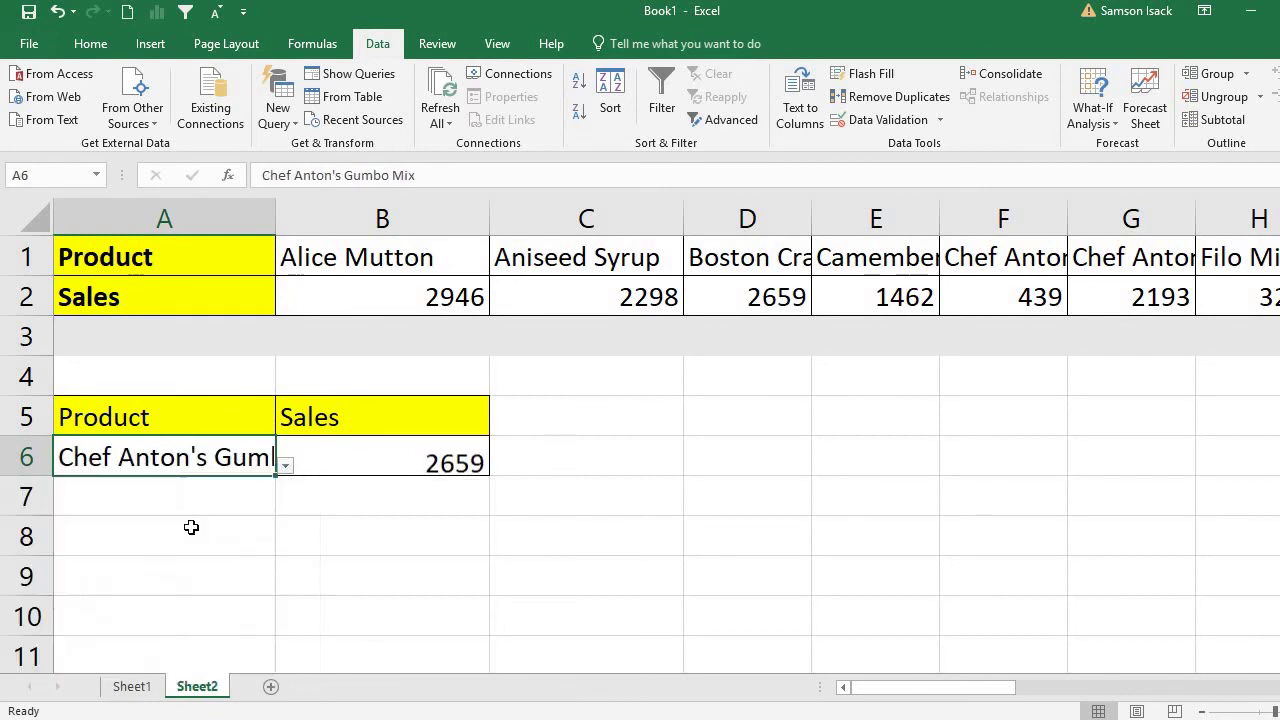
{"action": "left_click", "coordinate": [286, 466]}
{"action": "left_click", "coordinate": [145, 594]}
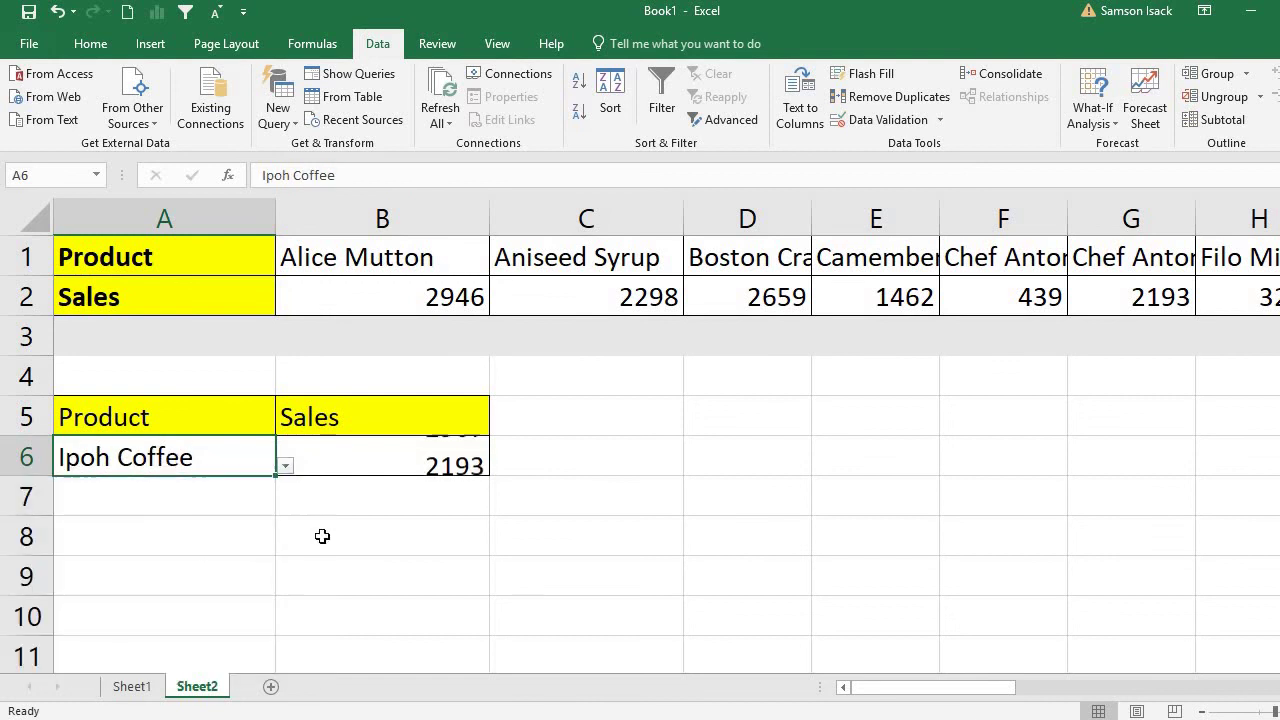
{"action": "left_click", "coordinate": [284, 468]}
{"action": "left_click", "coordinate": [155, 620]}
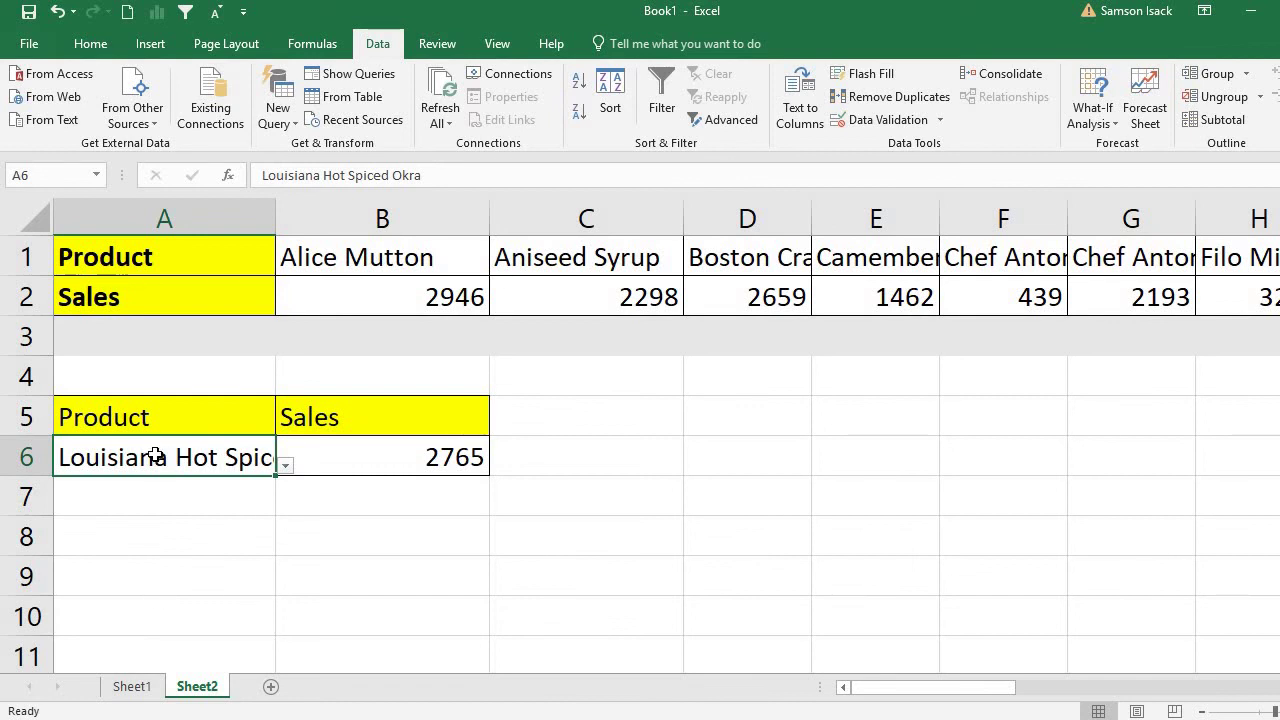
Step: Try to enter the misspelled name Louisiaa Hot Spiced Okra in A6 to test the validation, and cancel the entry
{"action": "double_click", "coordinate": [156, 457]}
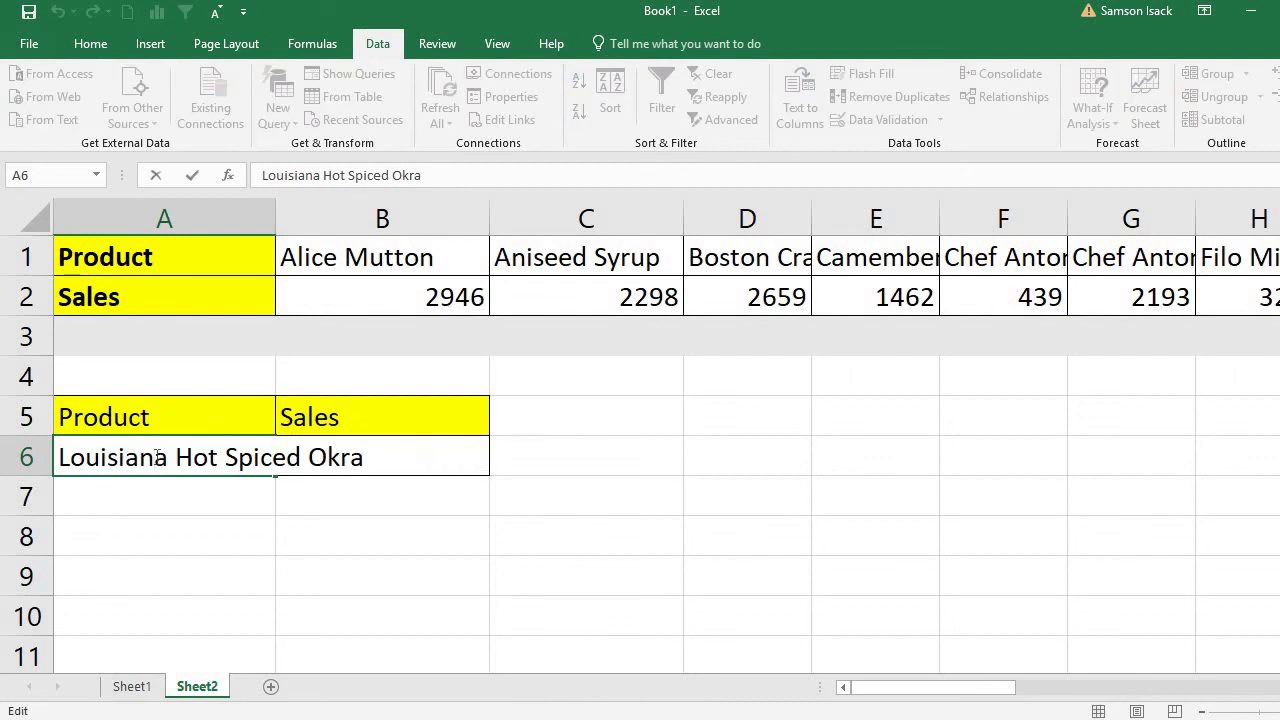
{"action": "key", "text": "BackSpace"}
{"action": "key", "text": "Return"}
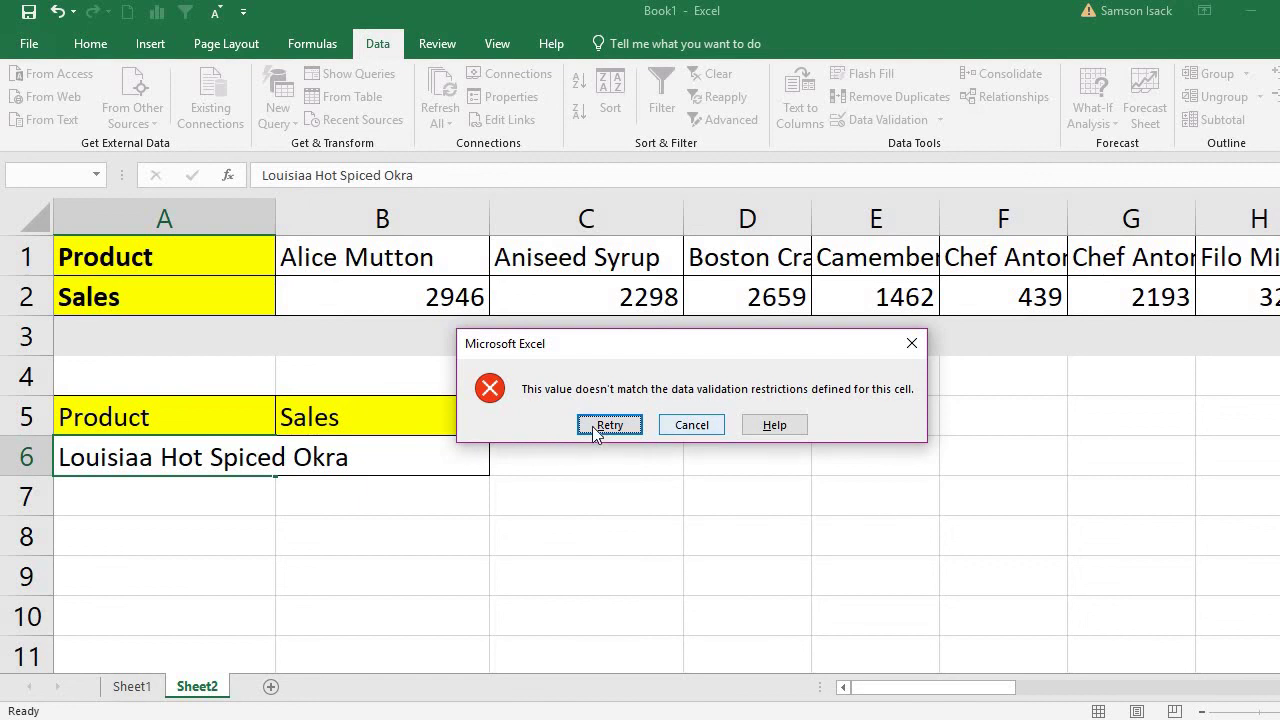
{"action": "left_click", "coordinate": [684, 424]}
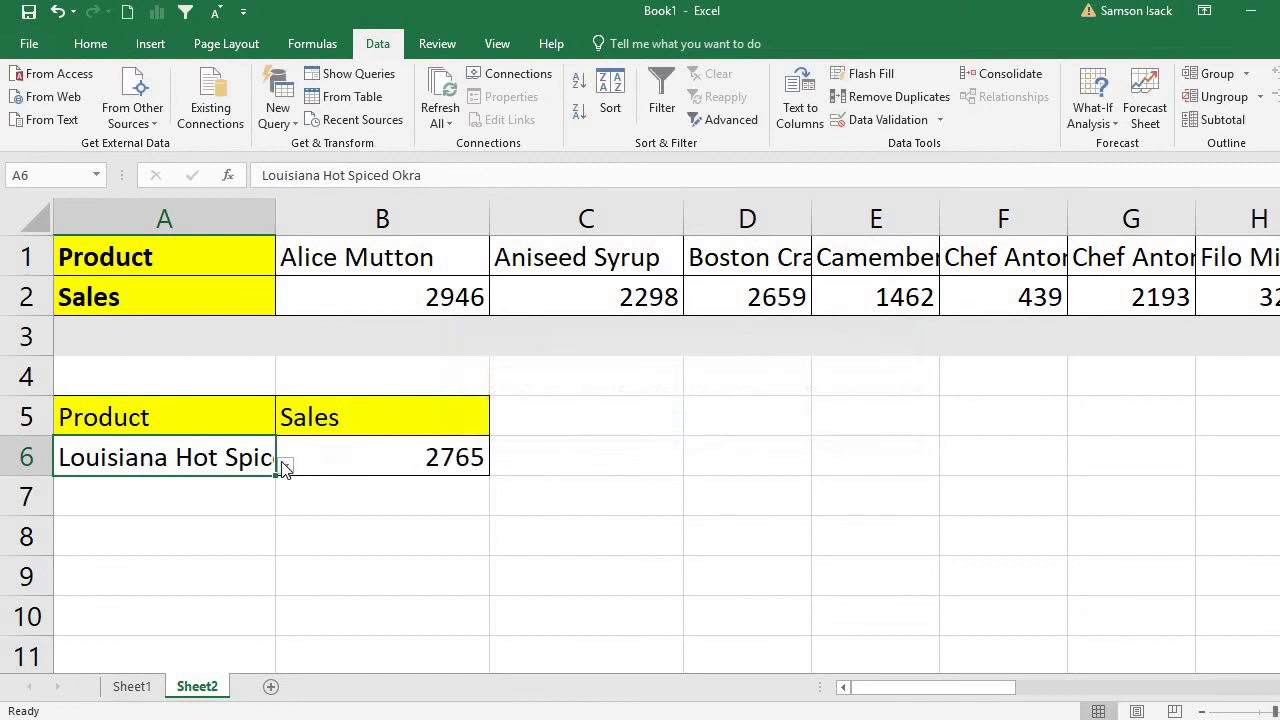
Step: Choose Sasquatch Ale from A6's product list, and replace it with Teatime Chocolate Biscuits
{"action": "left_click", "coordinate": [286, 465]}
{"action": "left_click", "coordinate": [166, 592]}
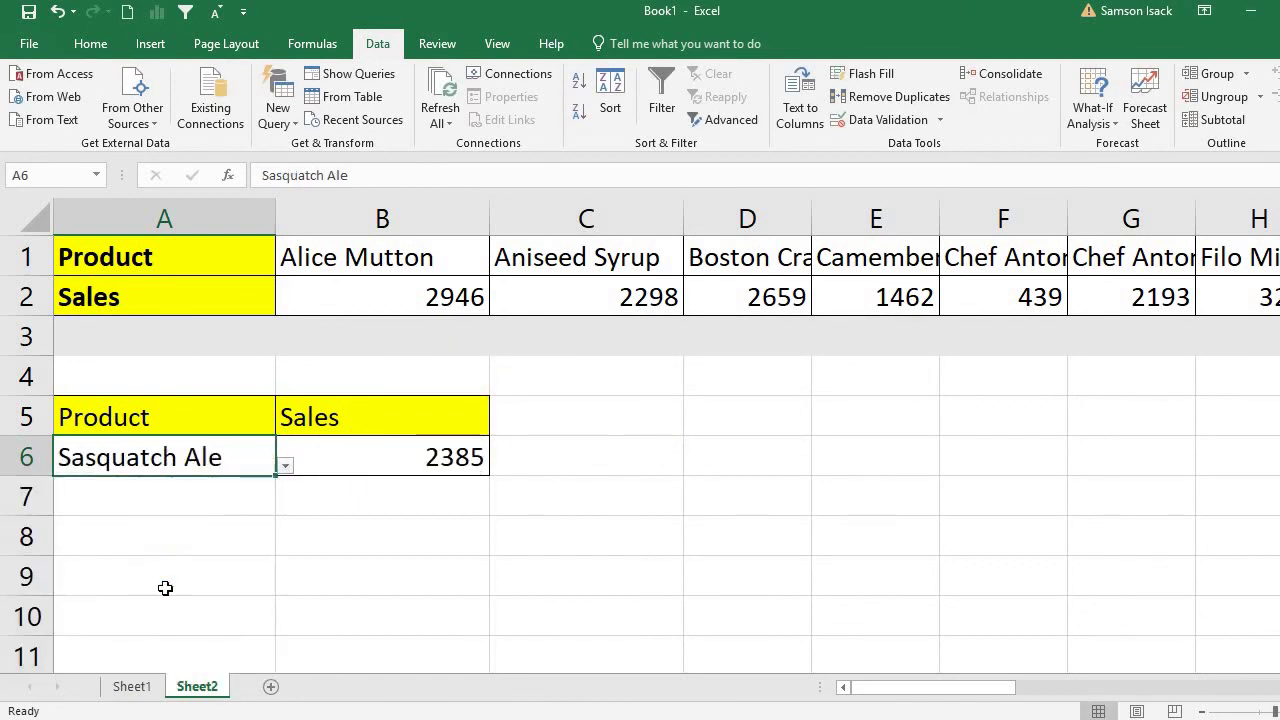
{"action": "left_click", "coordinate": [286, 466]}
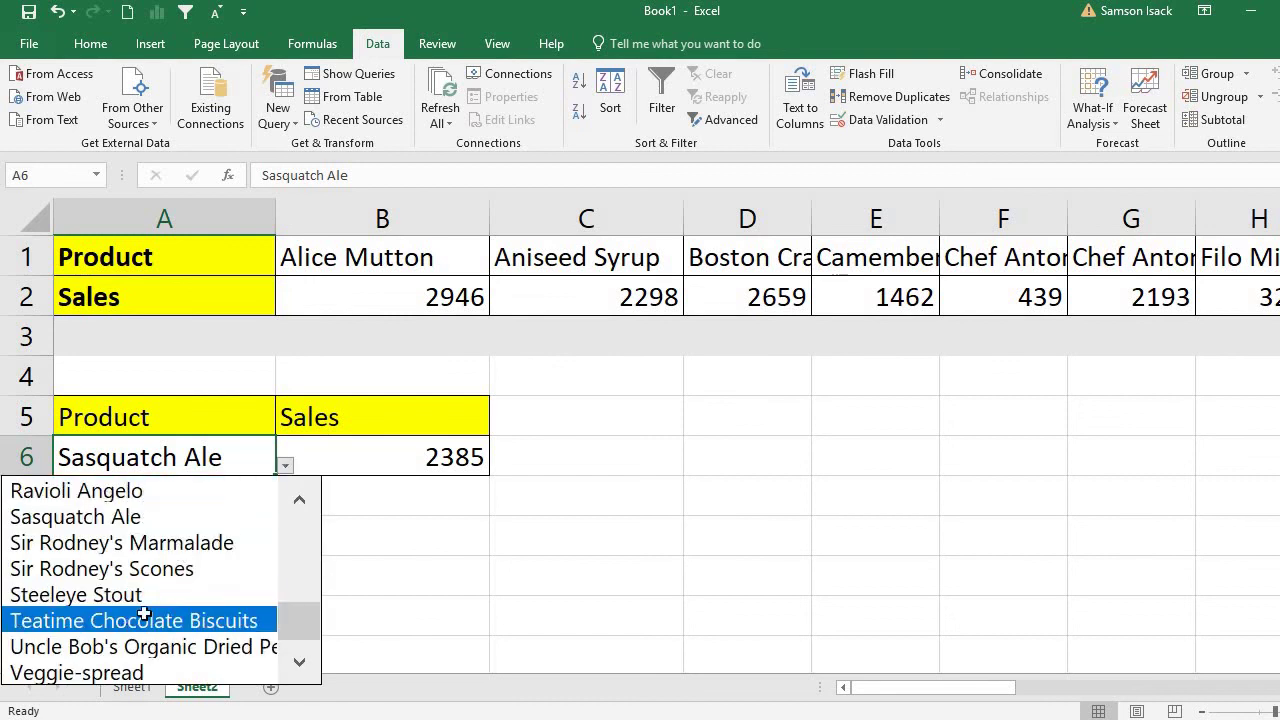
{"action": "left_click", "coordinate": [137, 615]}
{"action": "left_click", "coordinate": [419, 566]}
{"action": "left_click", "coordinate": [230, 457]}
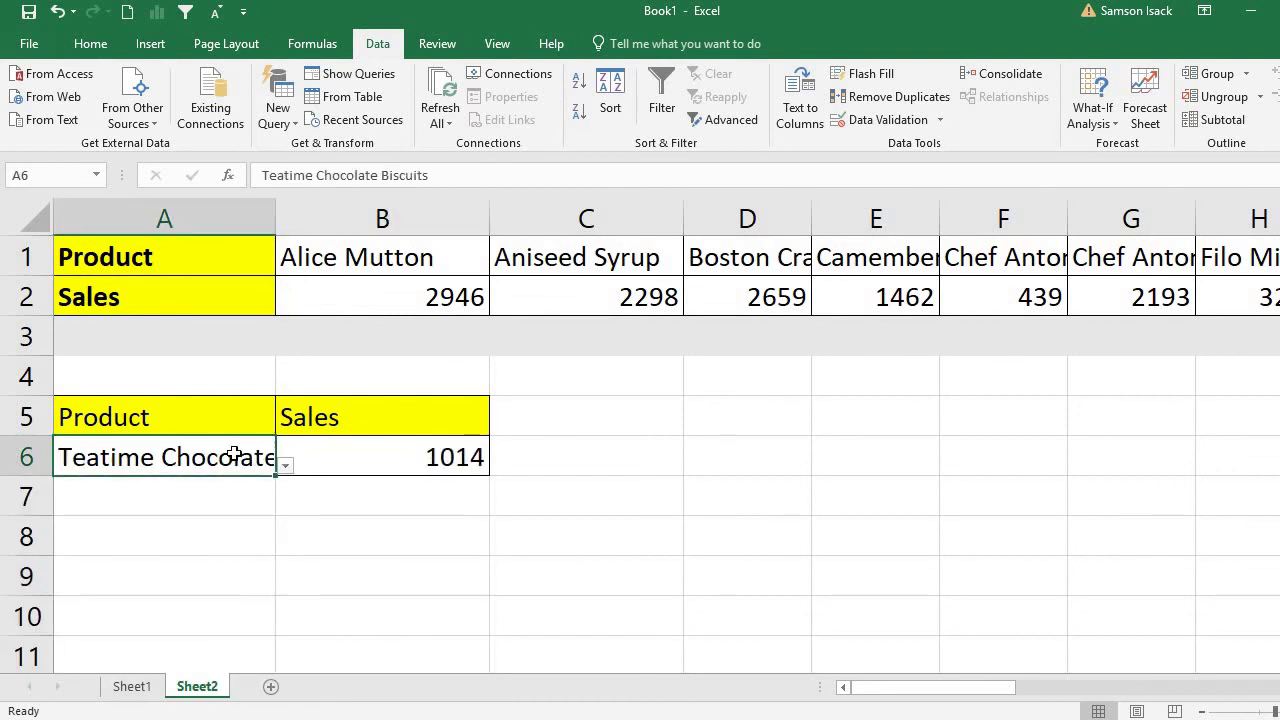